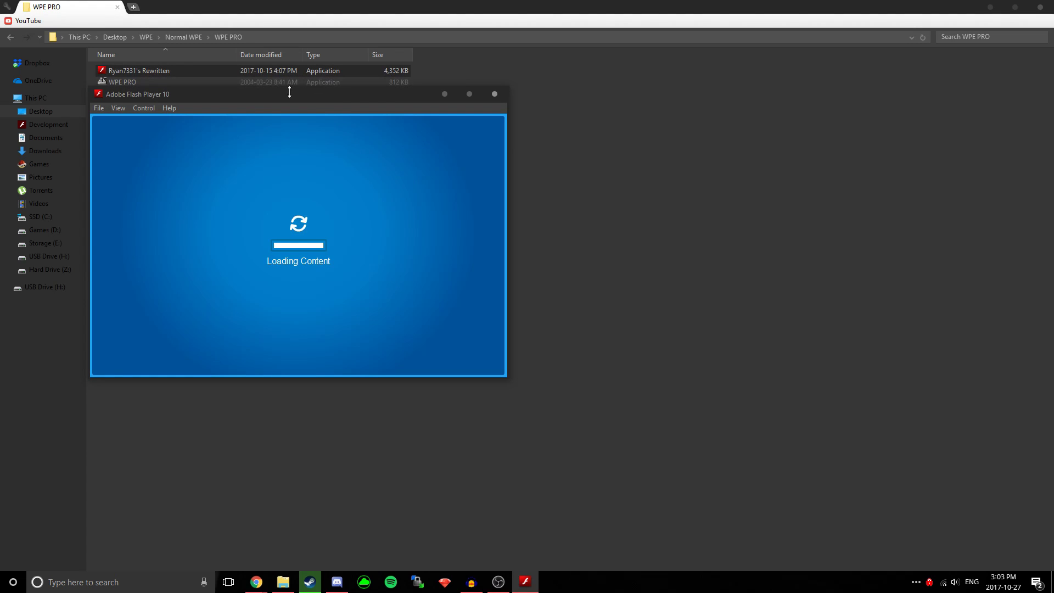
Step: Drag the Adobe Flash Player game window toward the screen centre while the client loads
drag(290, 93, 568, 164)
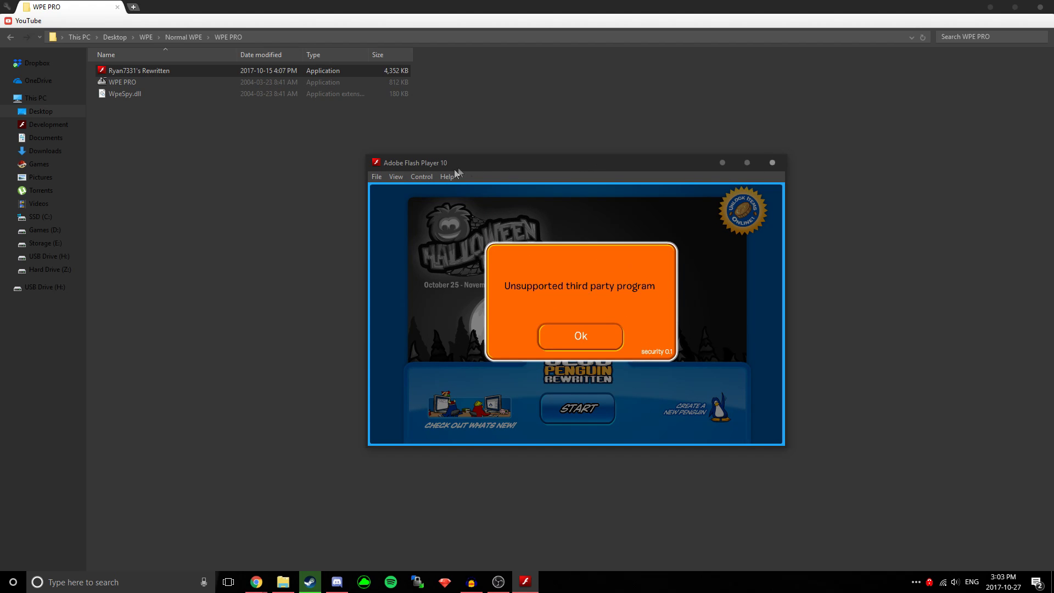
mouse_move(493, 164)
mouse_down()
mouse_move(307, 120)
mouse_move(408, 163)
mouse_up()
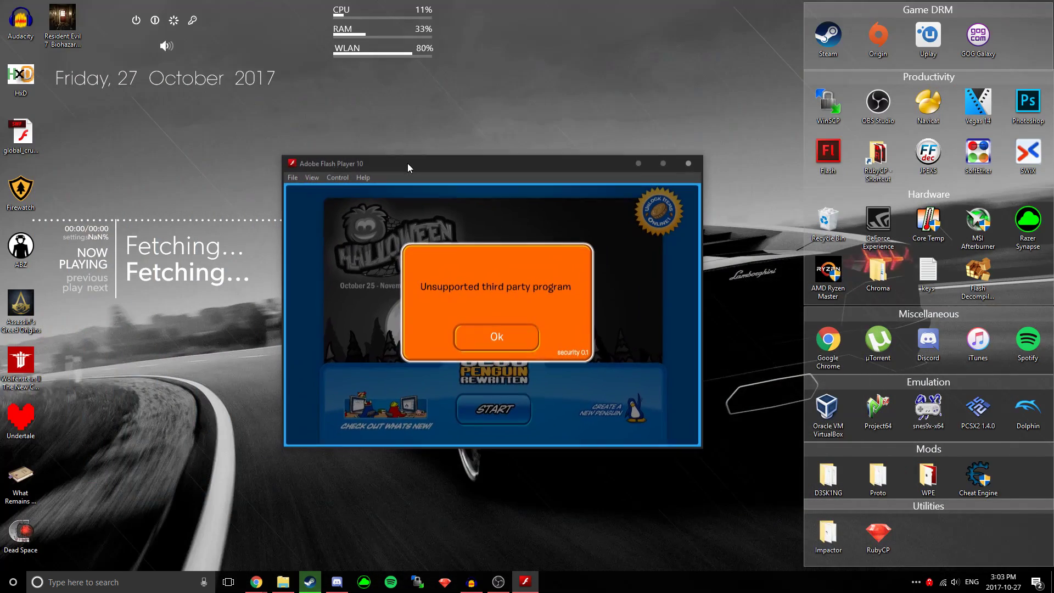
Step: Close the Flash game, switch to Chrome on epicbrowser.com and return the feature slideshow to its first slide
click(689, 162)
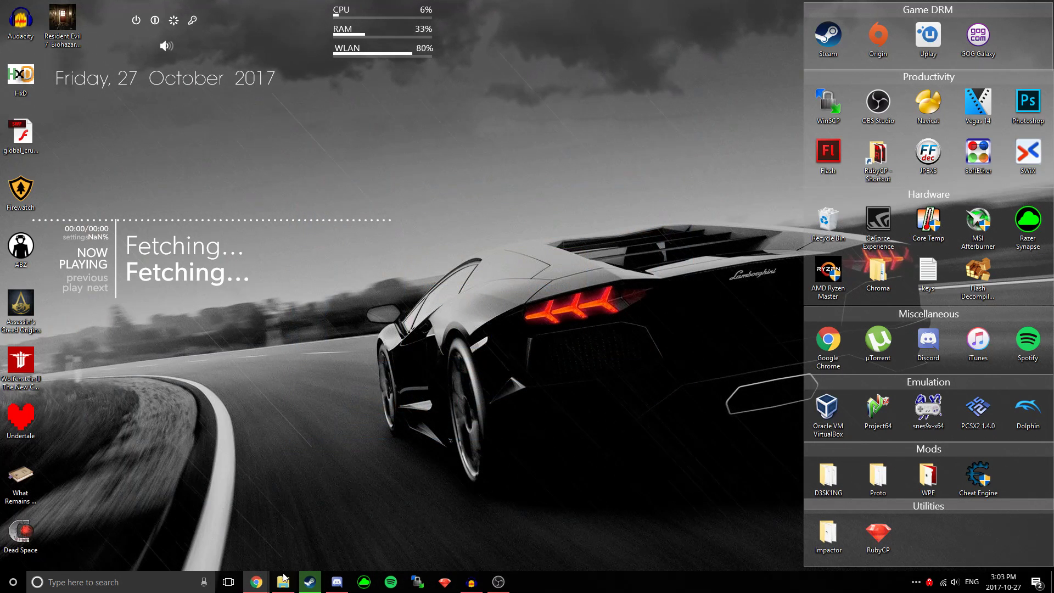
click(258, 583)
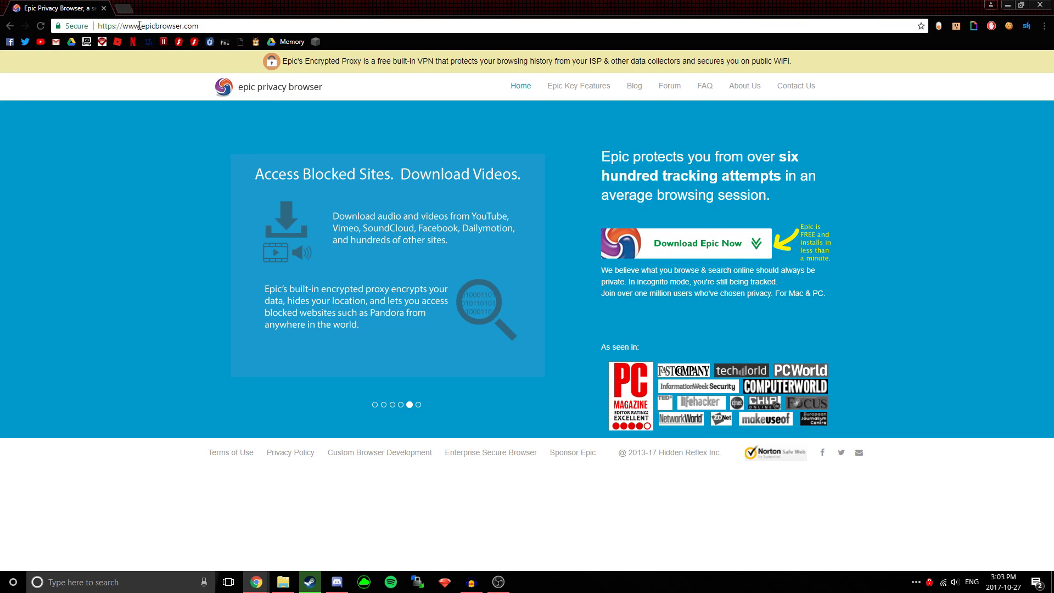
drag(145, 25, 190, 26)
drag(342, 95, 248, 93)
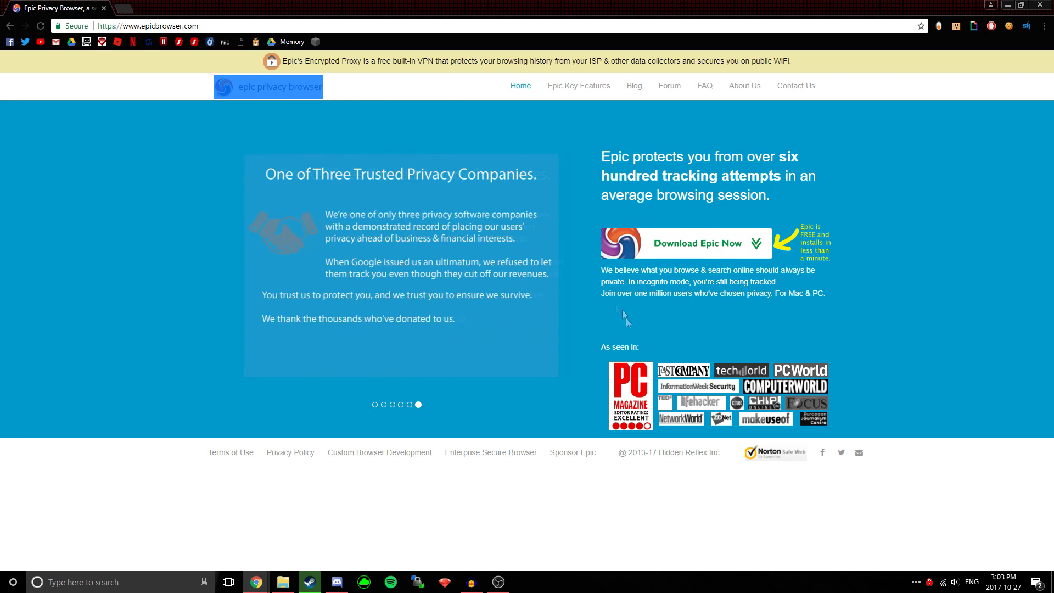
click(376, 404)
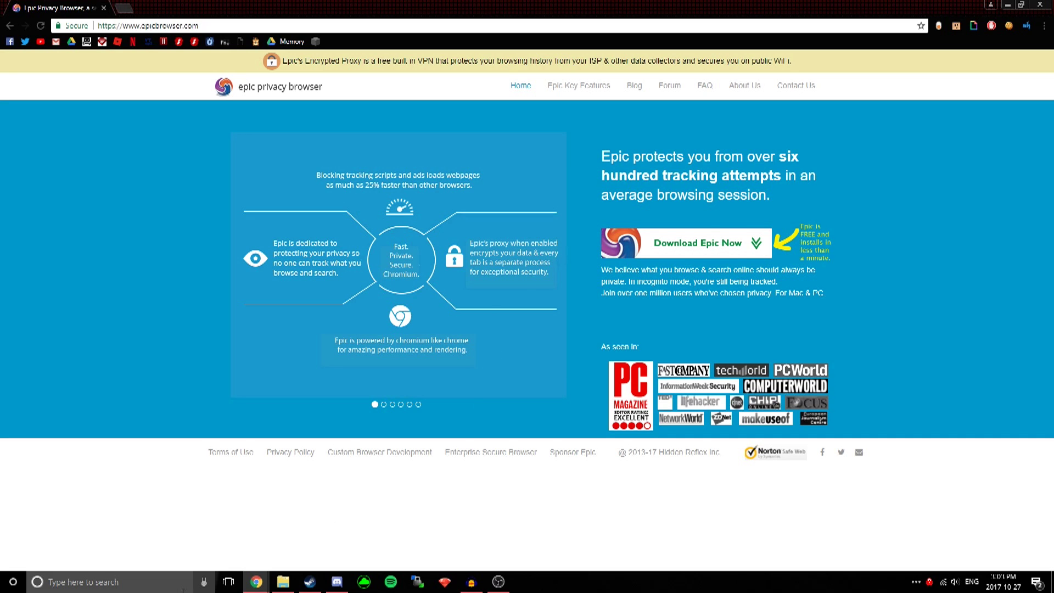
Step: Launch Epic Privacy Browser from Start search and go to cprewritten.net
click(183, 590)
text(epic priv)
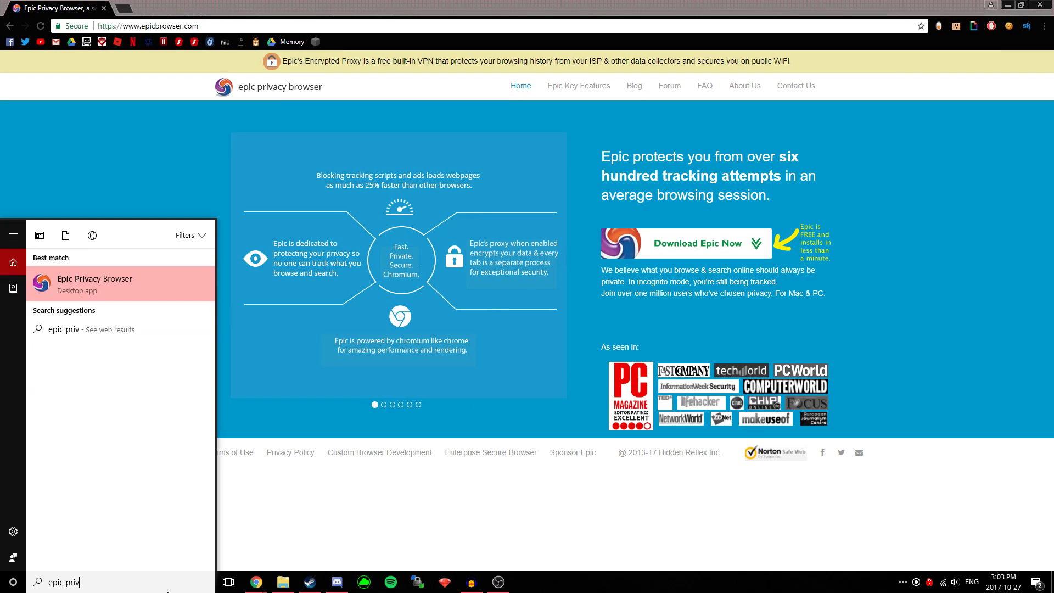
key(Return)
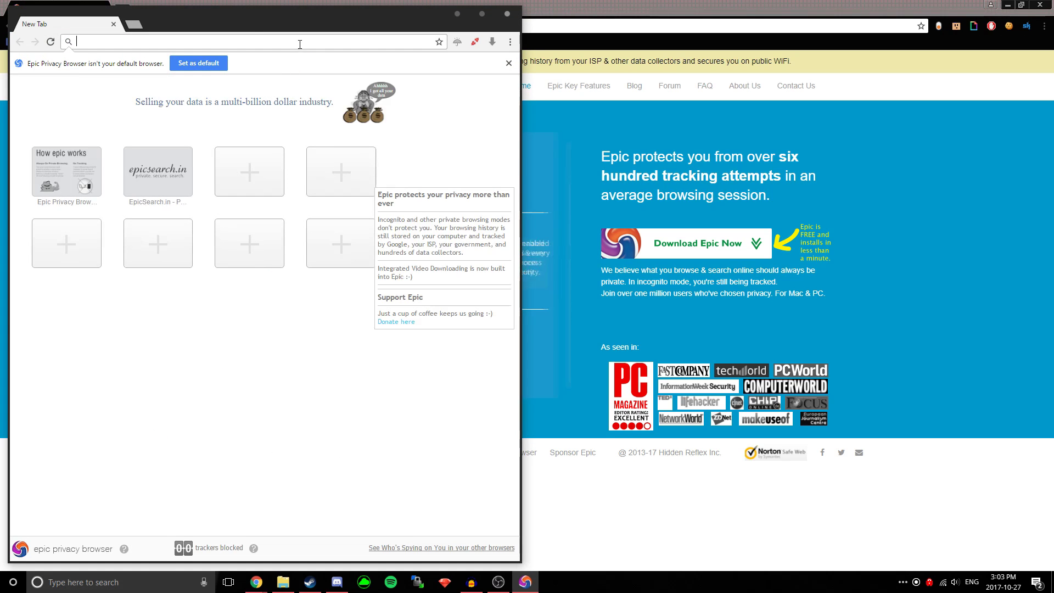
text(cprewritte)
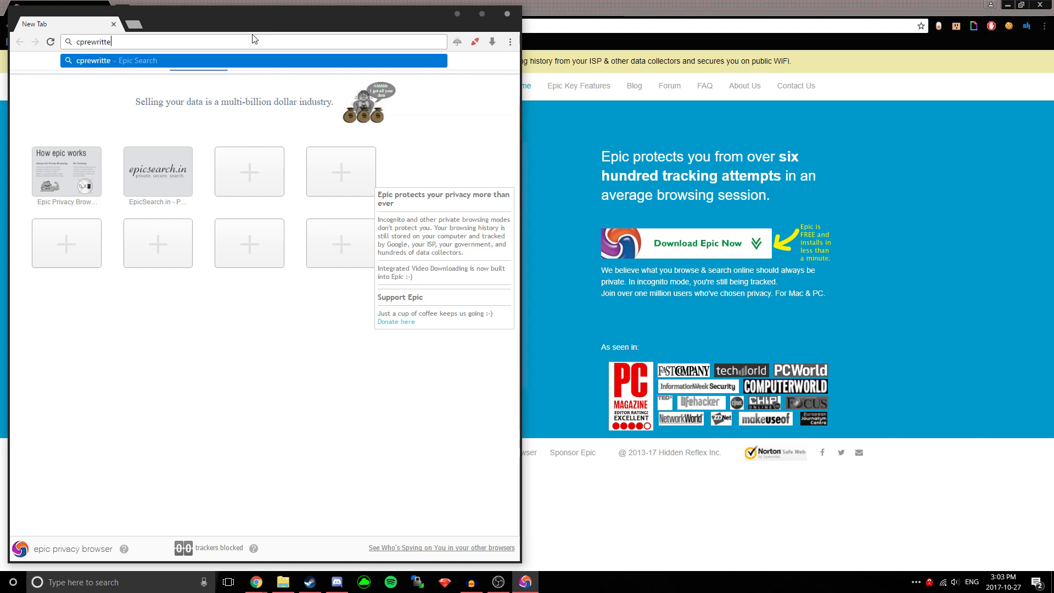
text(n.net)
key(Return)
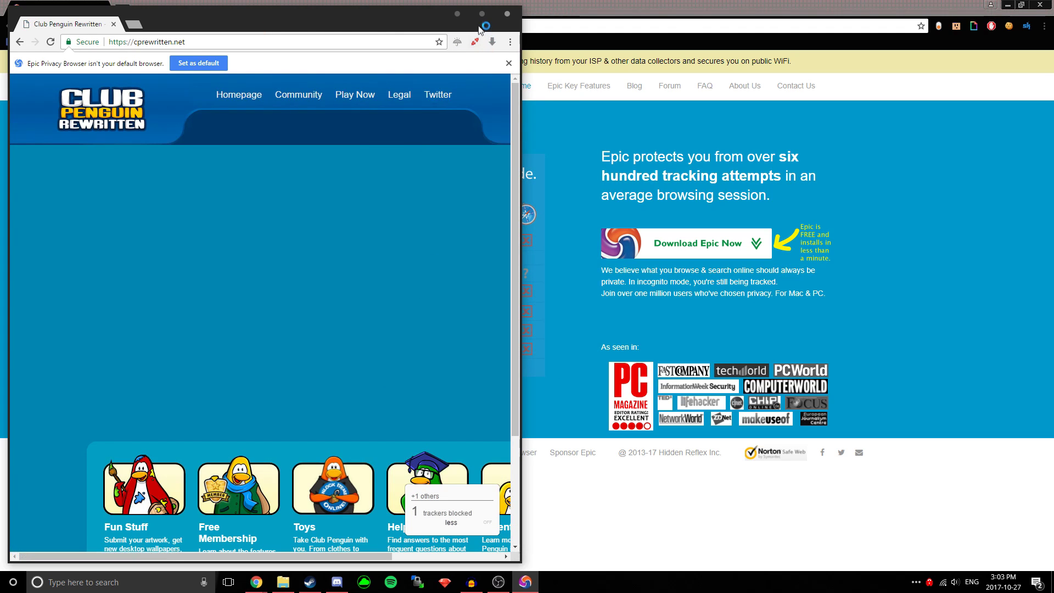
Step: Maximize the browser, dismiss the petition popup and switch over to WPE PRO
click(482, 15)
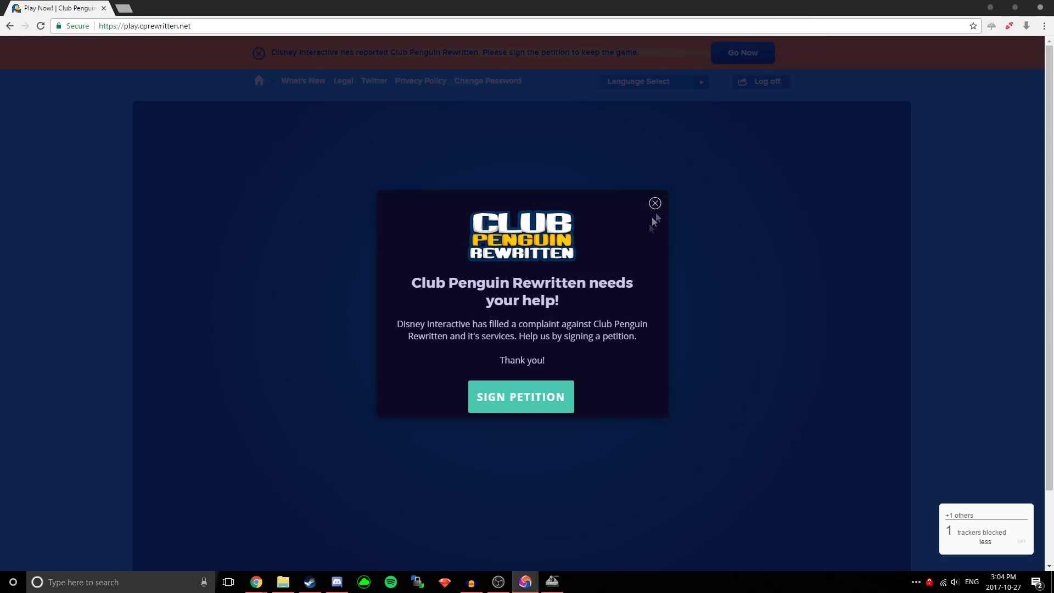
click(655, 204)
scroll(1052, 336, down, 1)
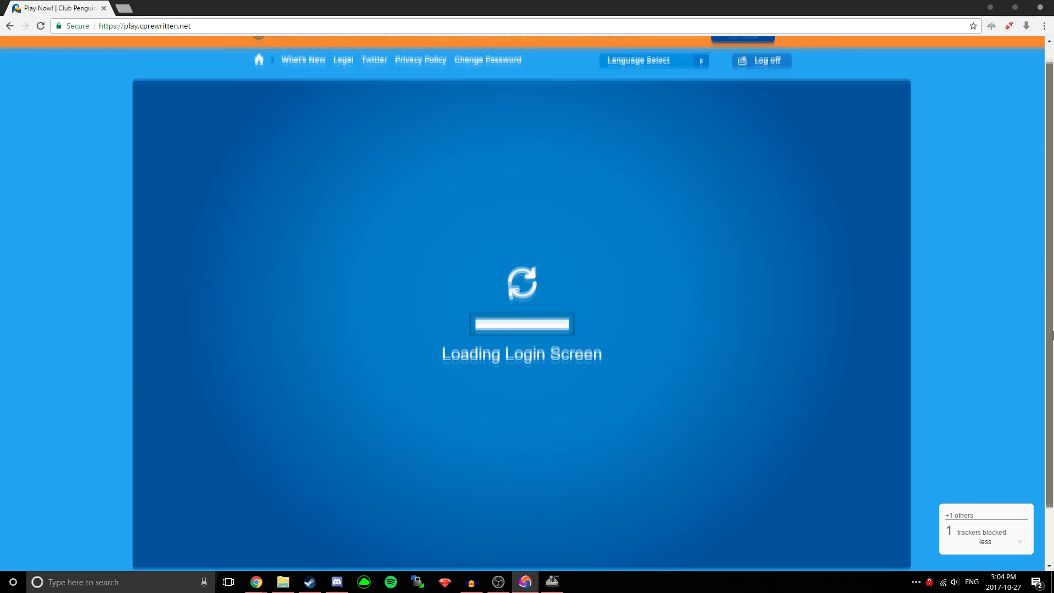
scroll(1052, 335, down, 1)
key(alt+Tab)
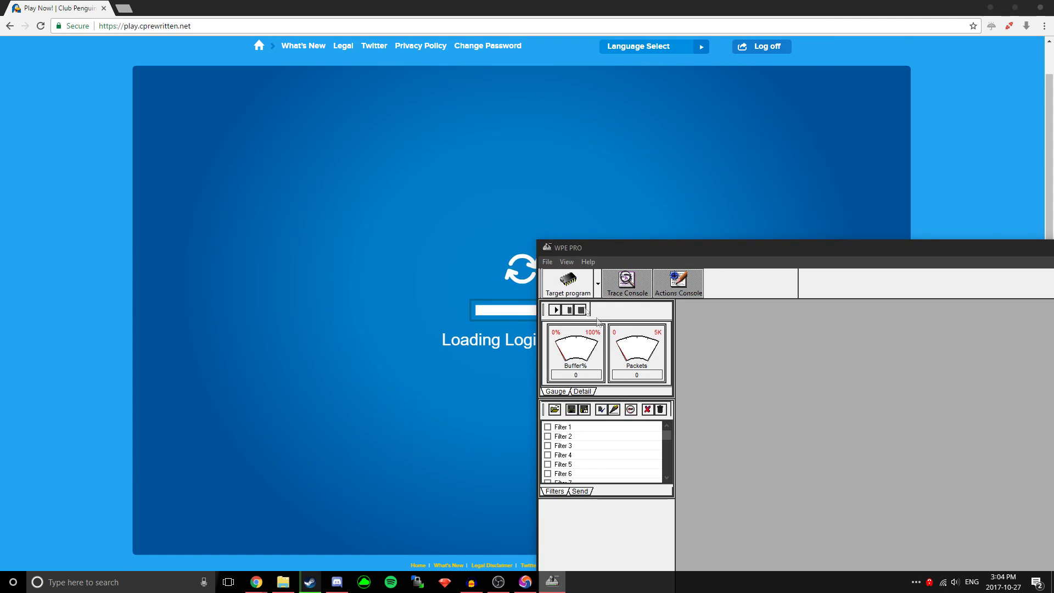
scroll(989, 452, down, 10)
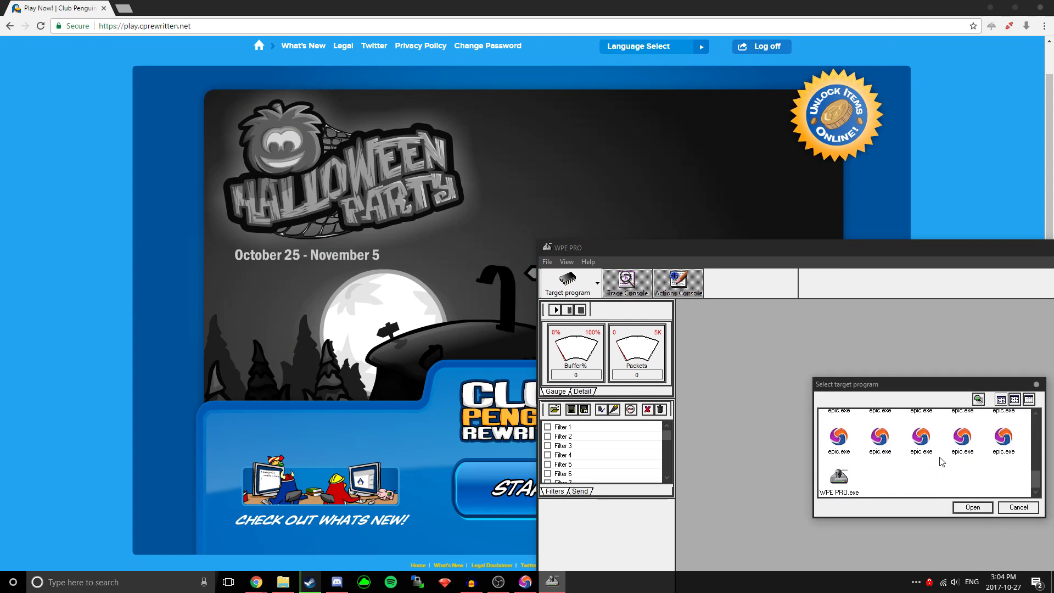
Step: Attach WPE PRO to an epic.exe process, then return to the game's login form
double_click(1005, 438)
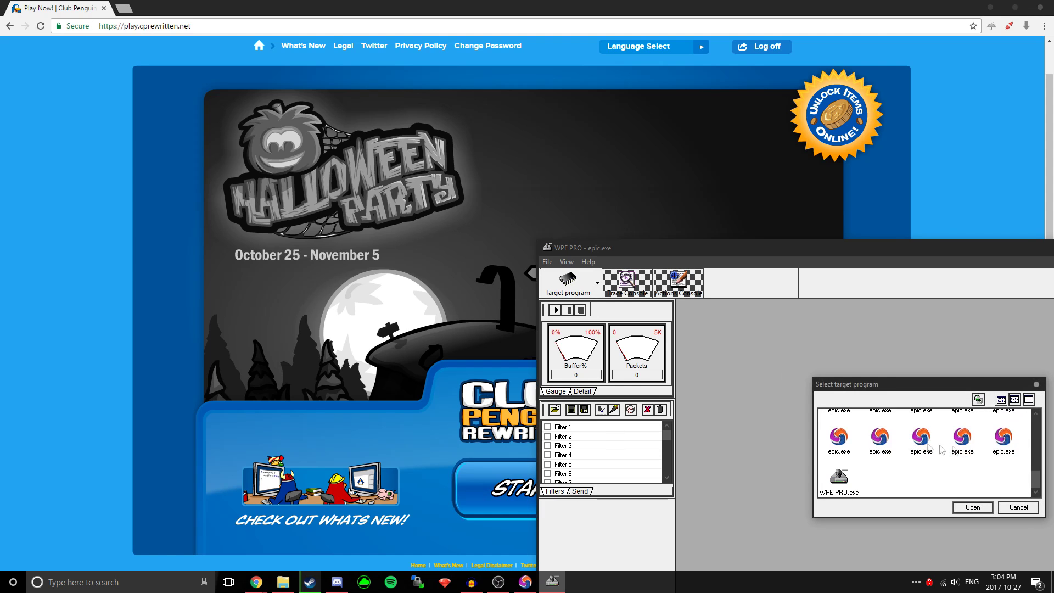
scroll(865, 453, up, 3)
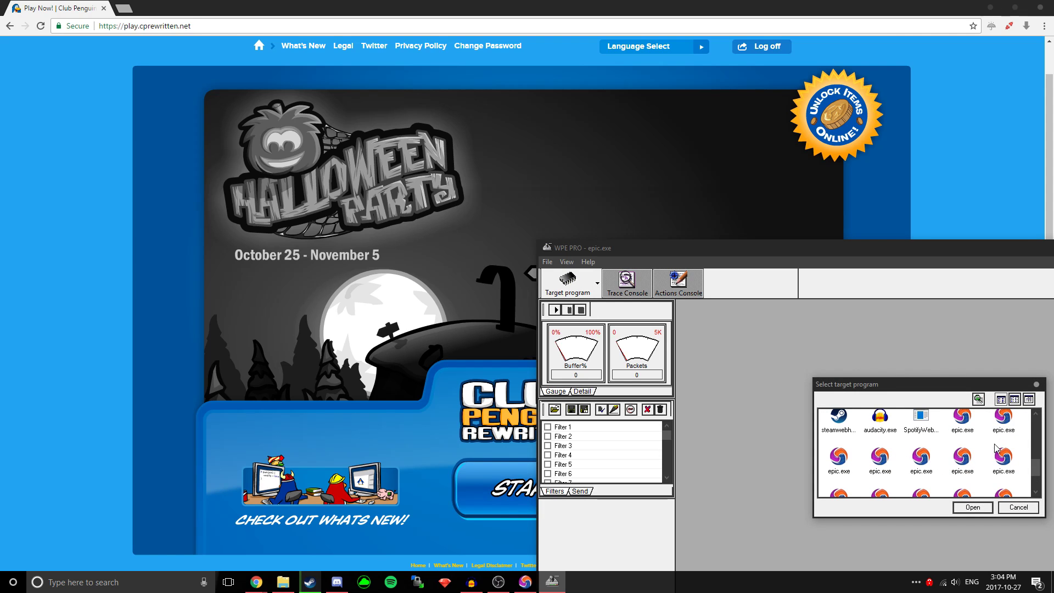
click(1019, 509)
click(492, 504)
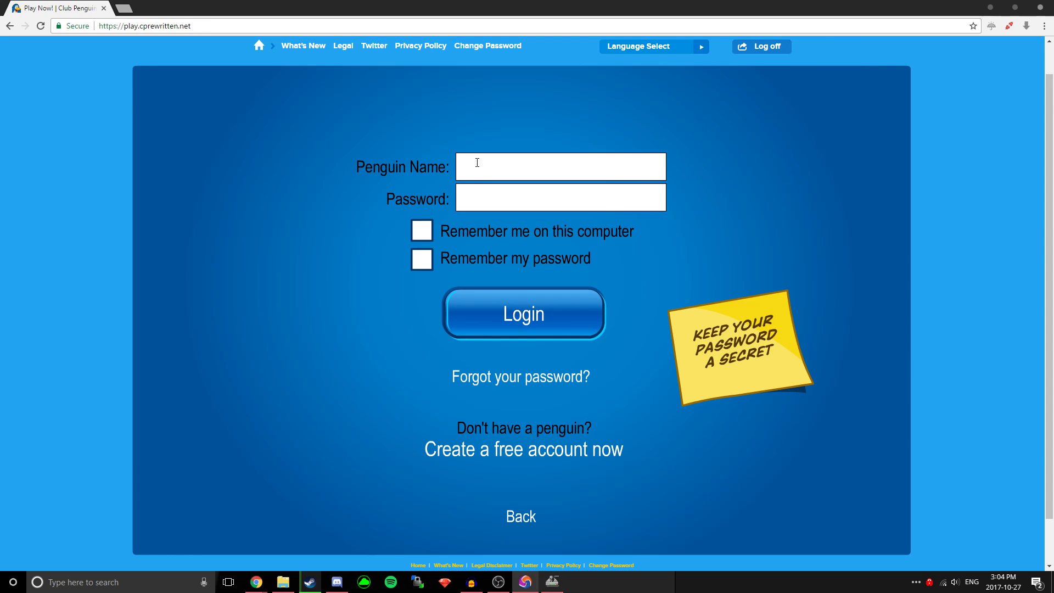
text(Ryan7331 YT)
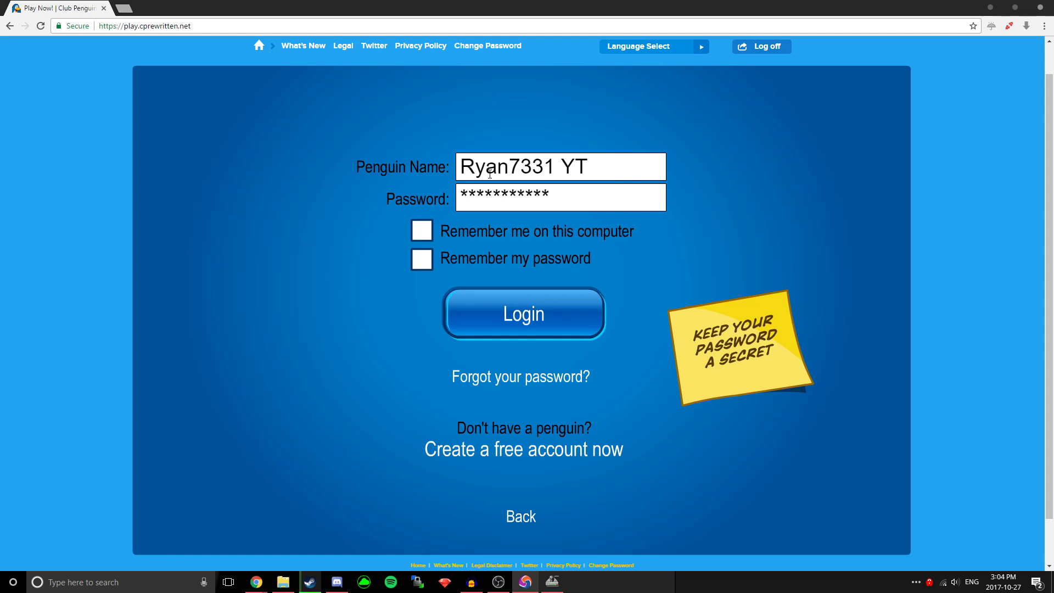
Step: Log in to Club Penguin Rewritten, join the Deep Freeze server and bring WPE PRO forward
click(495, 313)
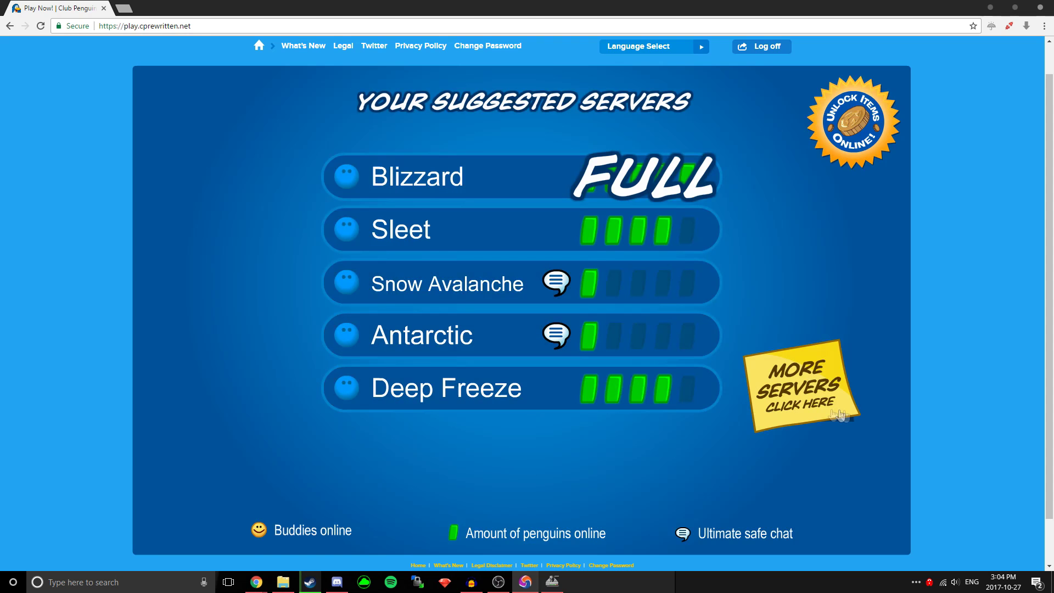
click(849, 385)
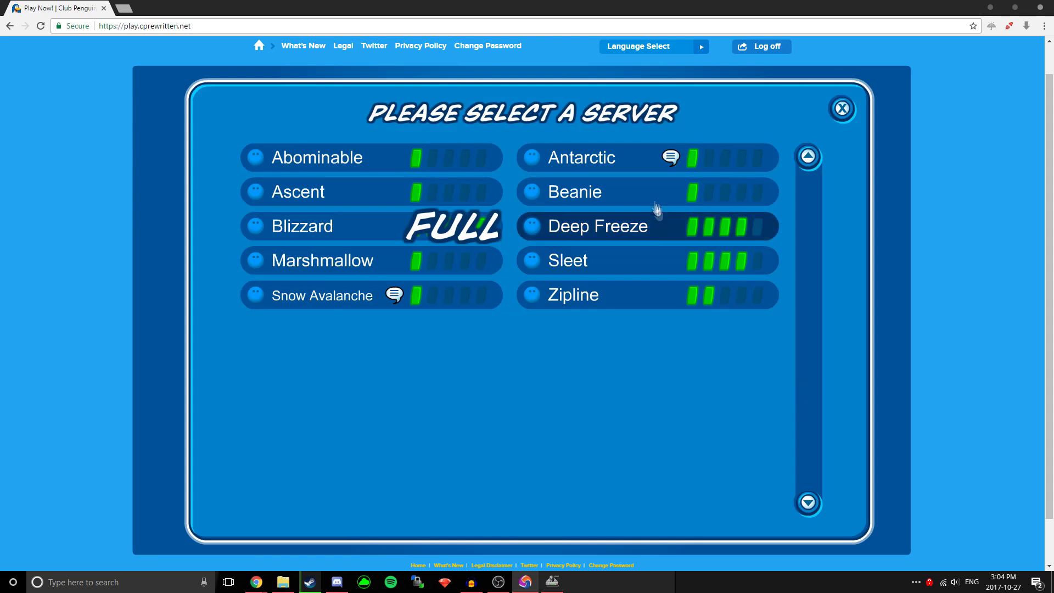
click(657, 219)
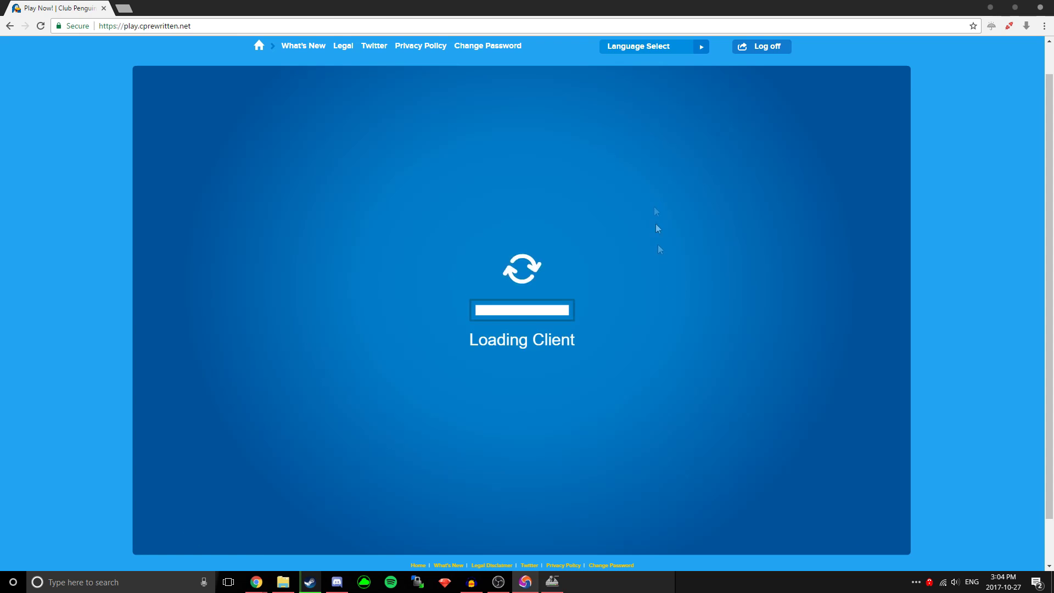
click(553, 580)
Step: Load the Join Secret Rooms.spt packet list into WPE PRO's Send tab
click(577, 491)
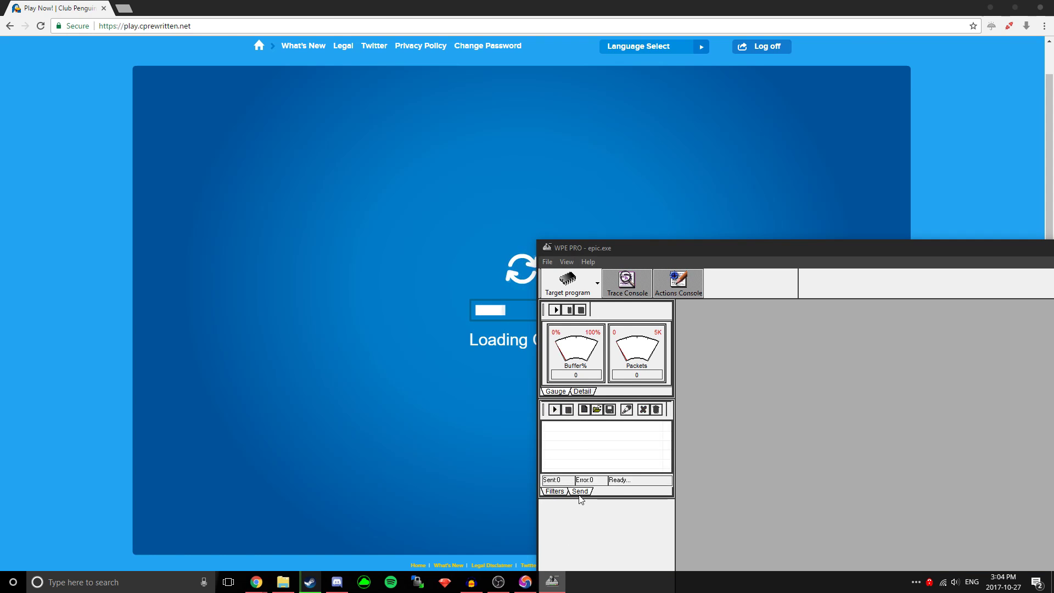
click(596, 409)
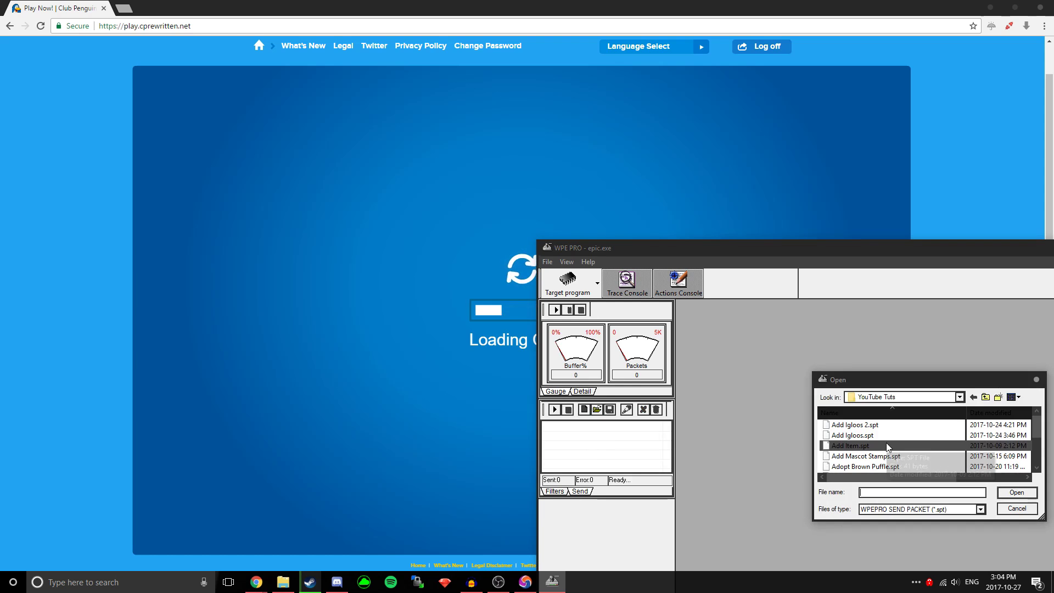
scroll(869, 449, down, 2)
scroll(871, 453, down, 2)
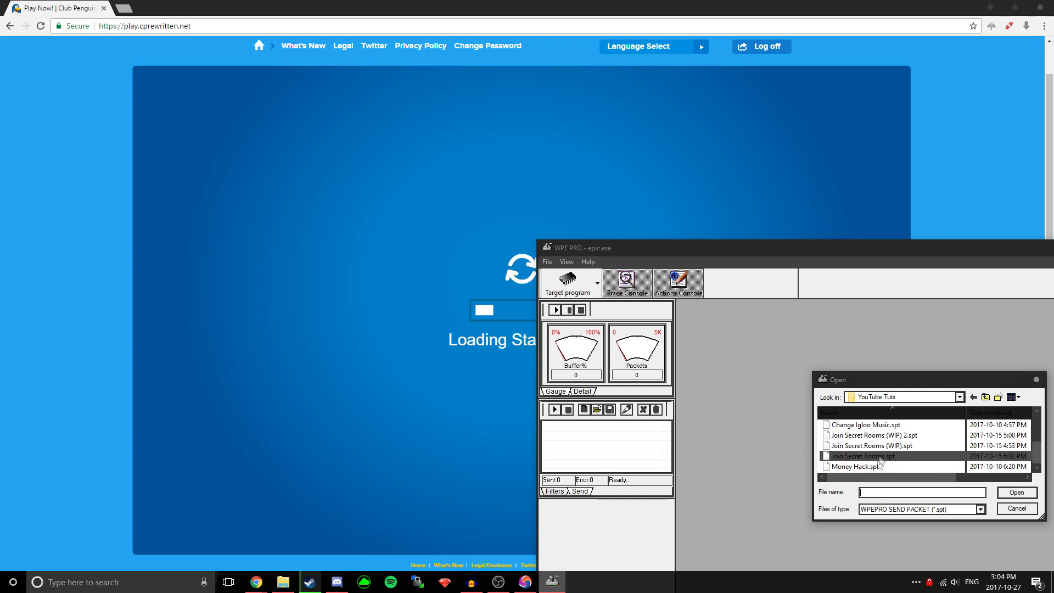
click(896, 456)
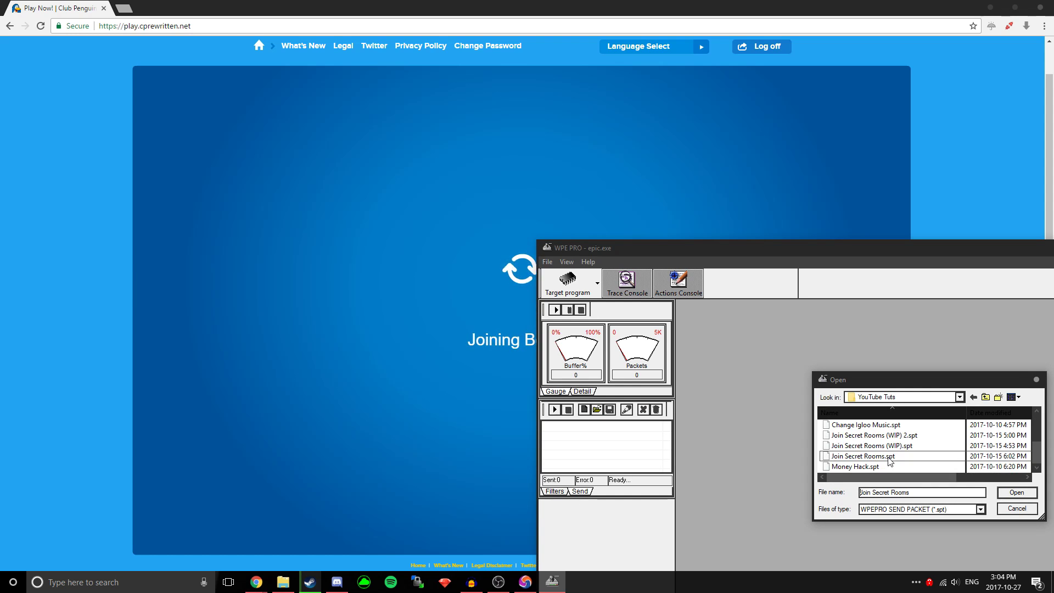
double_click(895, 457)
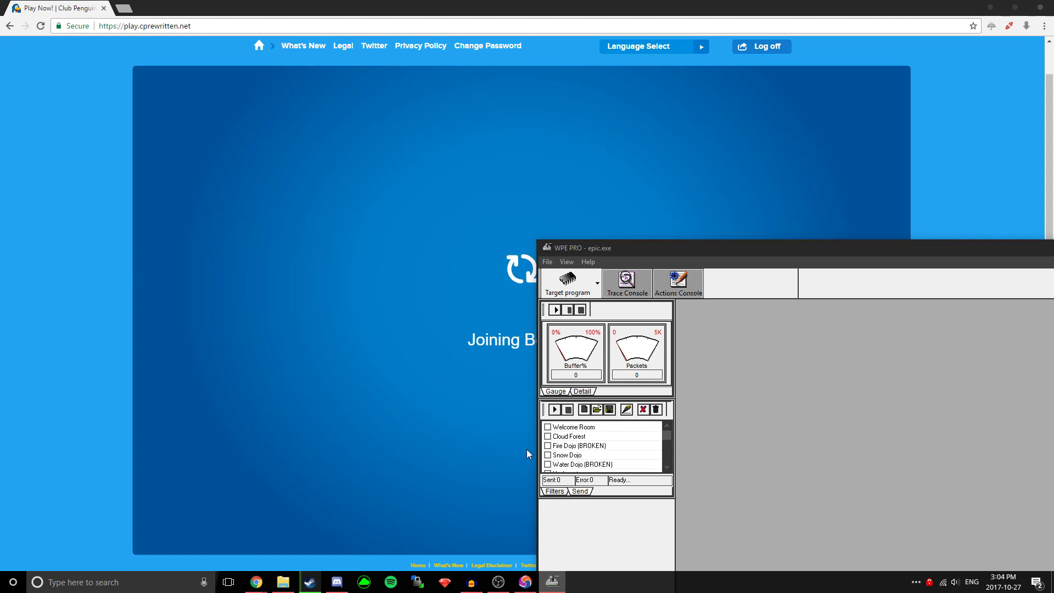
Step: Return to the game and head to the player's igloo
click(489, 413)
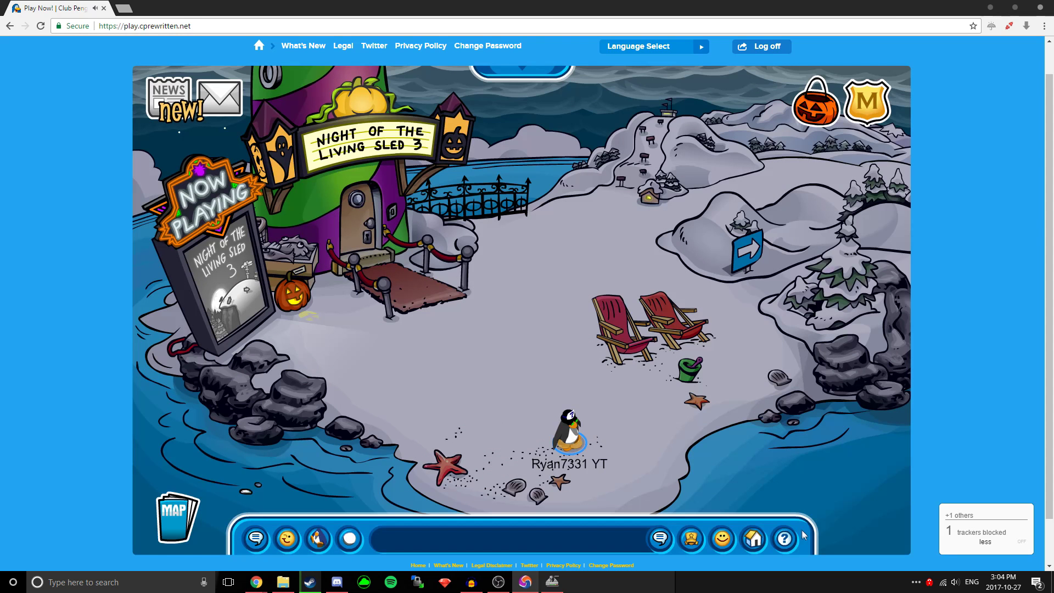
click(759, 542)
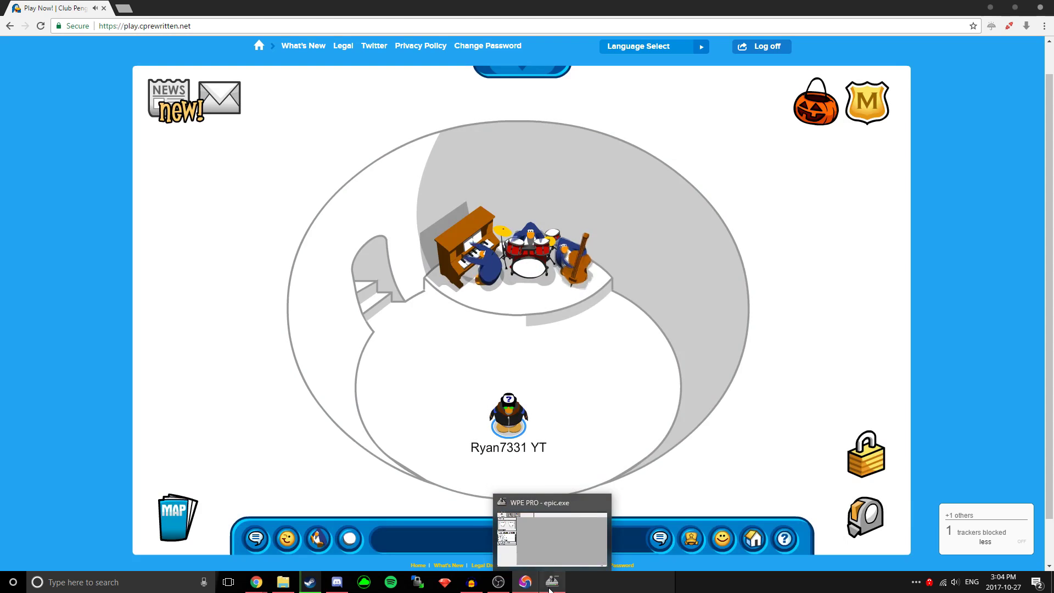
Step: Target epic.exe and capture a packet while the penguin walks in the igloo
click(551, 589)
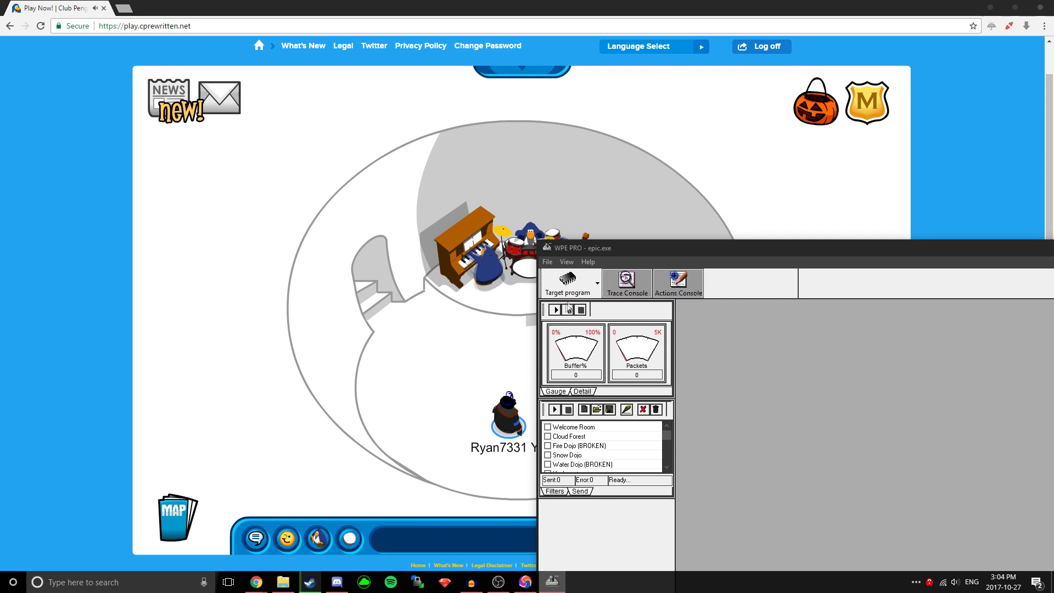
click(458, 356)
click(552, 582)
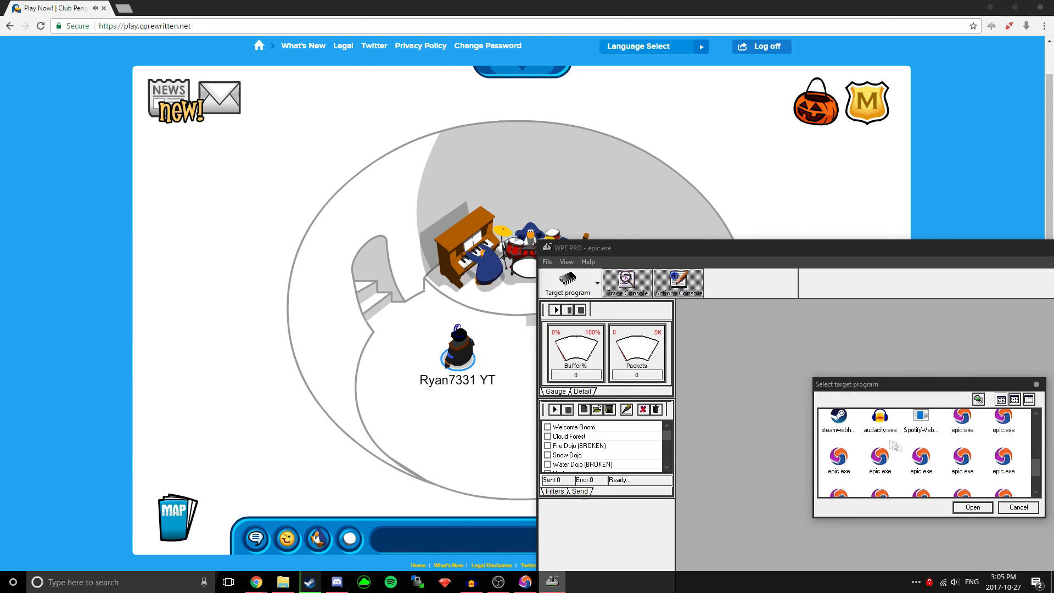
double_click(960, 478)
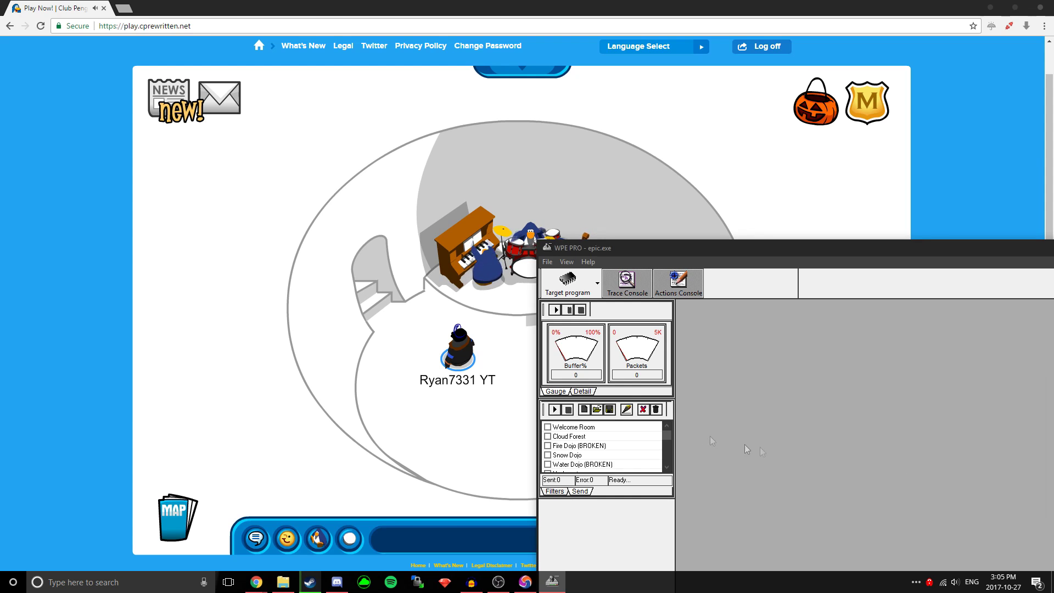
click(555, 310)
click(492, 399)
click(553, 582)
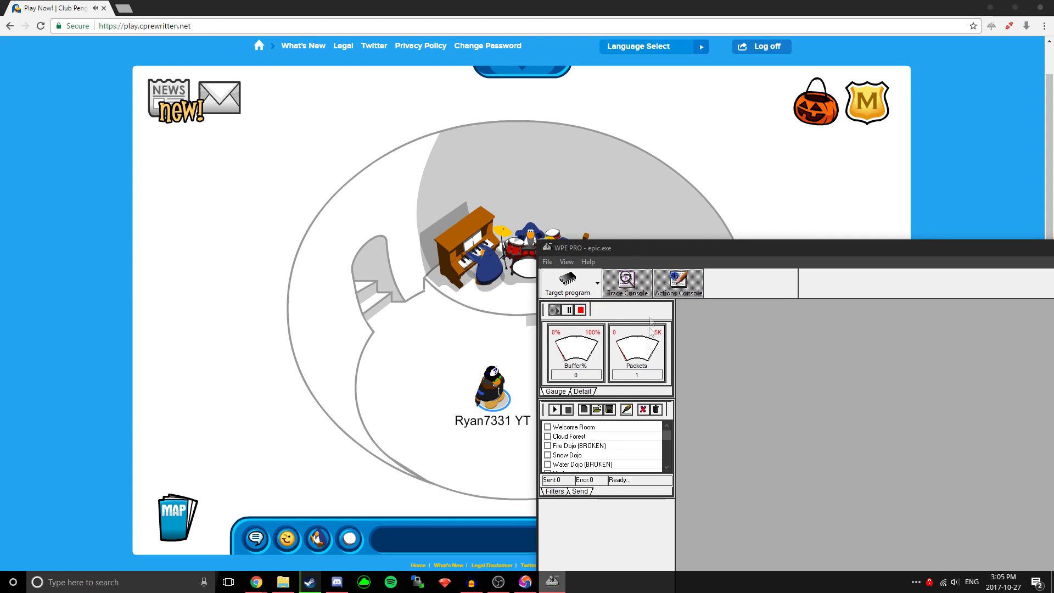
click(580, 310)
Step: Bind the send list to the captured packet's socket and send the Welcome Room packet
click(850, 382)
right_click(849, 380)
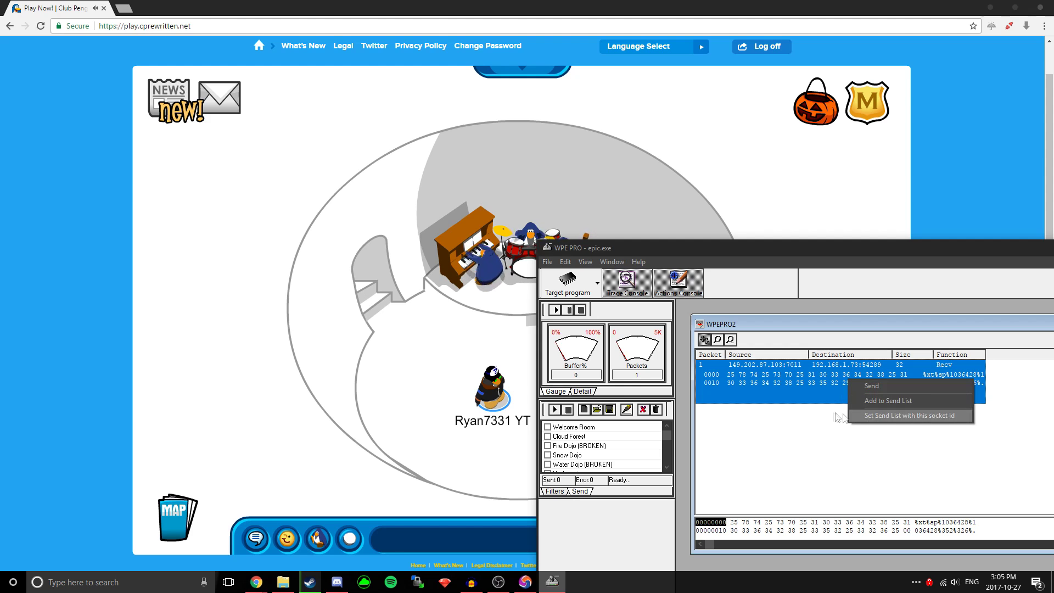
click(916, 417)
click(548, 427)
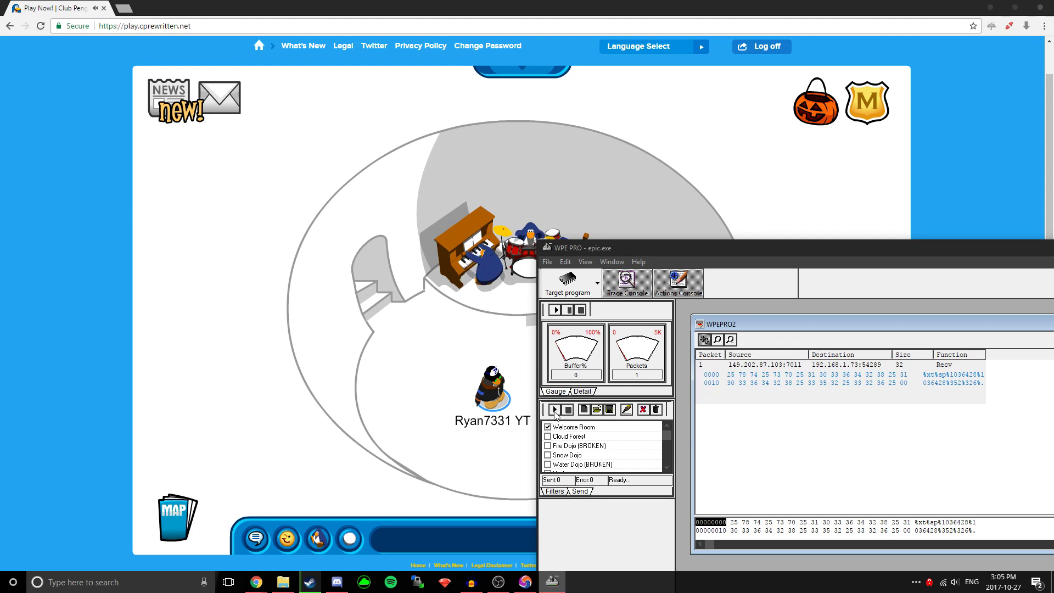
click(554, 410)
click(1005, 453)
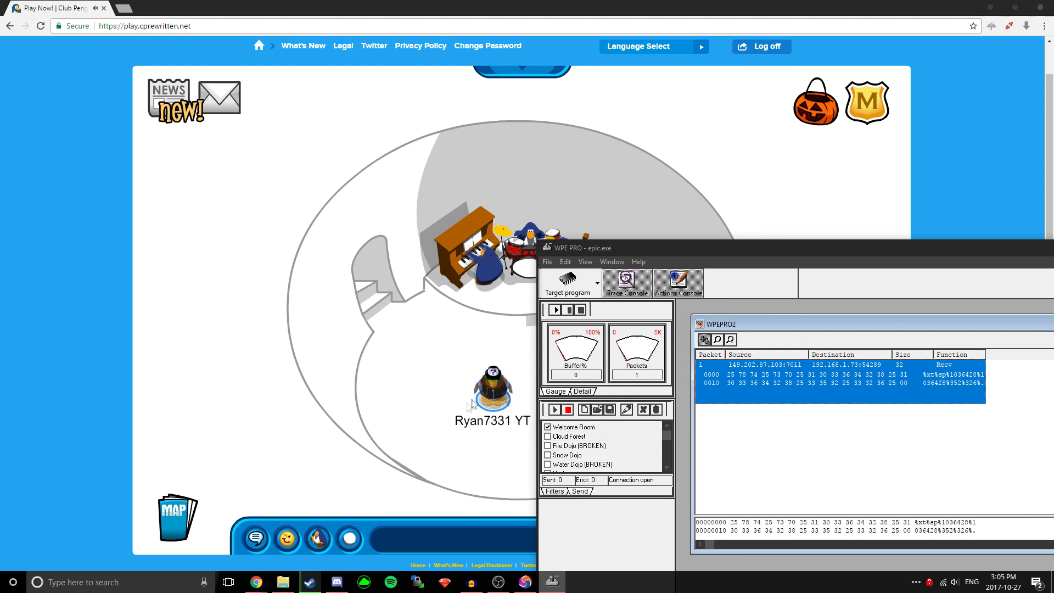
Step: Check the penguin in the Welcome Room, then bring WPE PRO forward to browse for another packet file
click(497, 405)
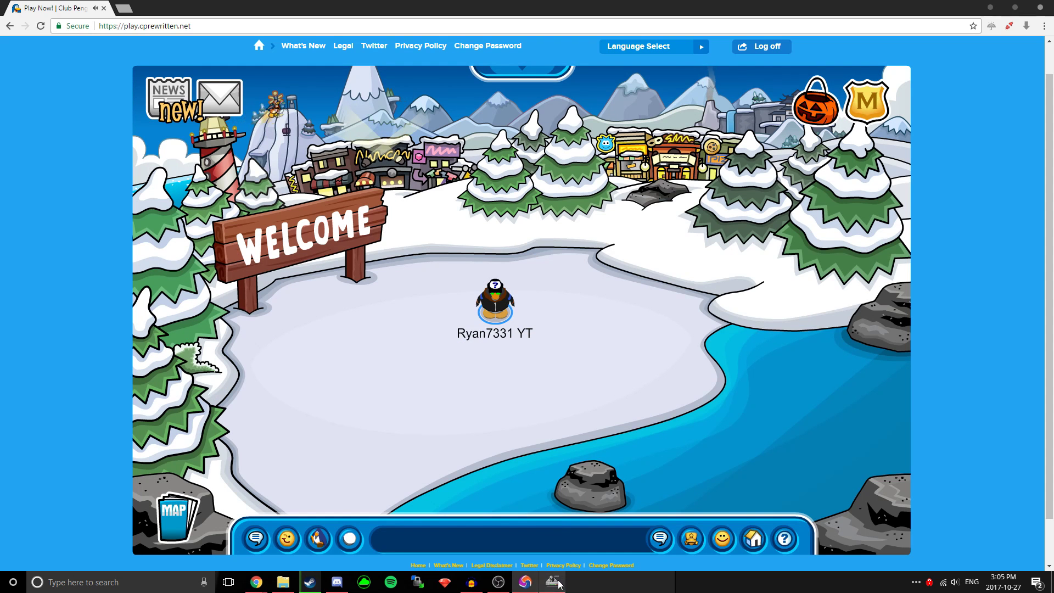
click(552, 582)
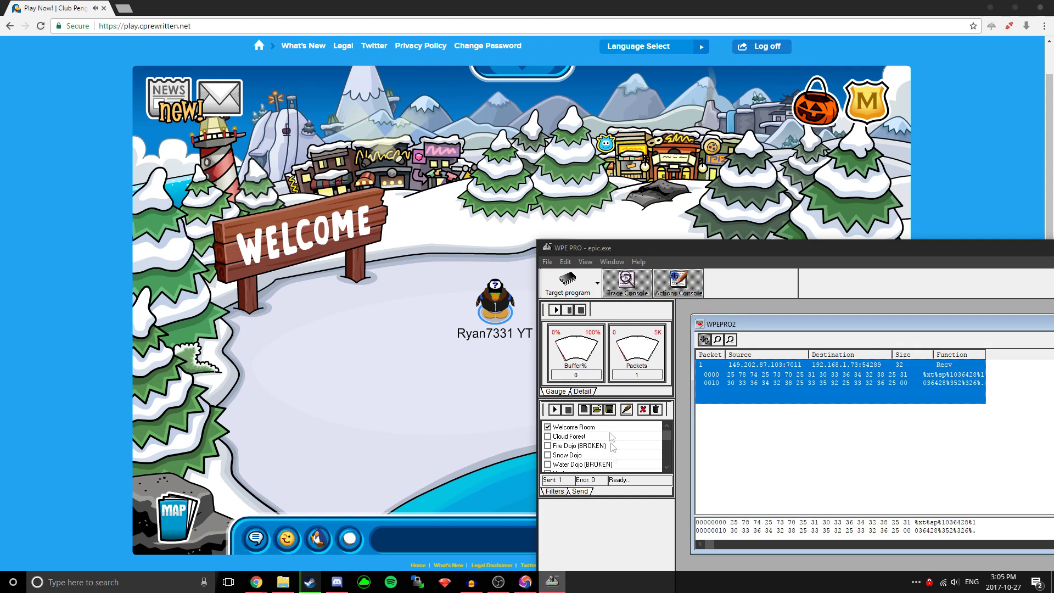
click(598, 410)
scroll(878, 462, down, 3)
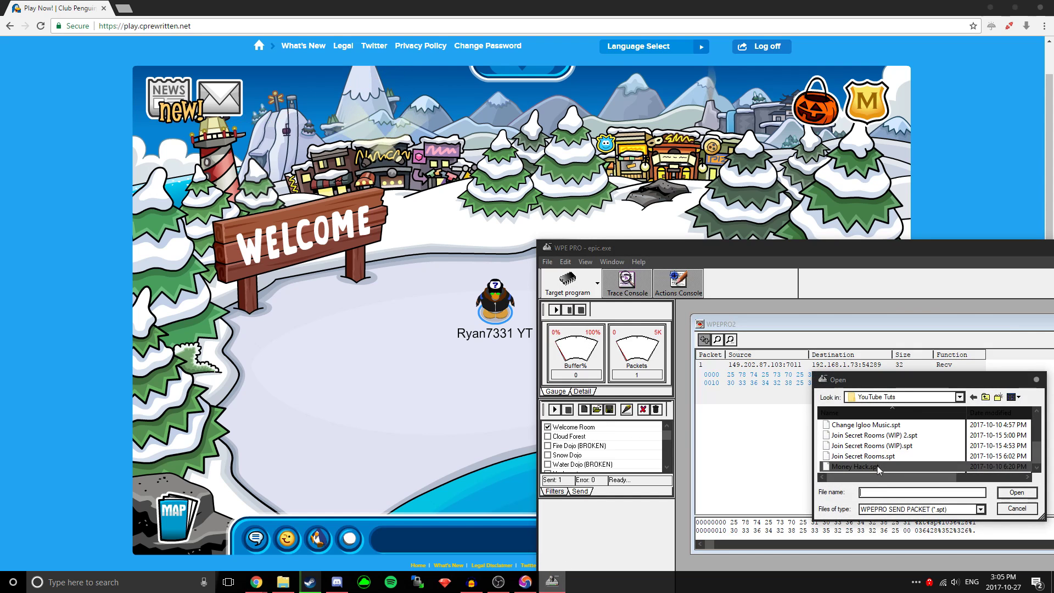
Step: Load the Money Hack.spt packet list, then travel to the Cove via the map
double_click(856, 468)
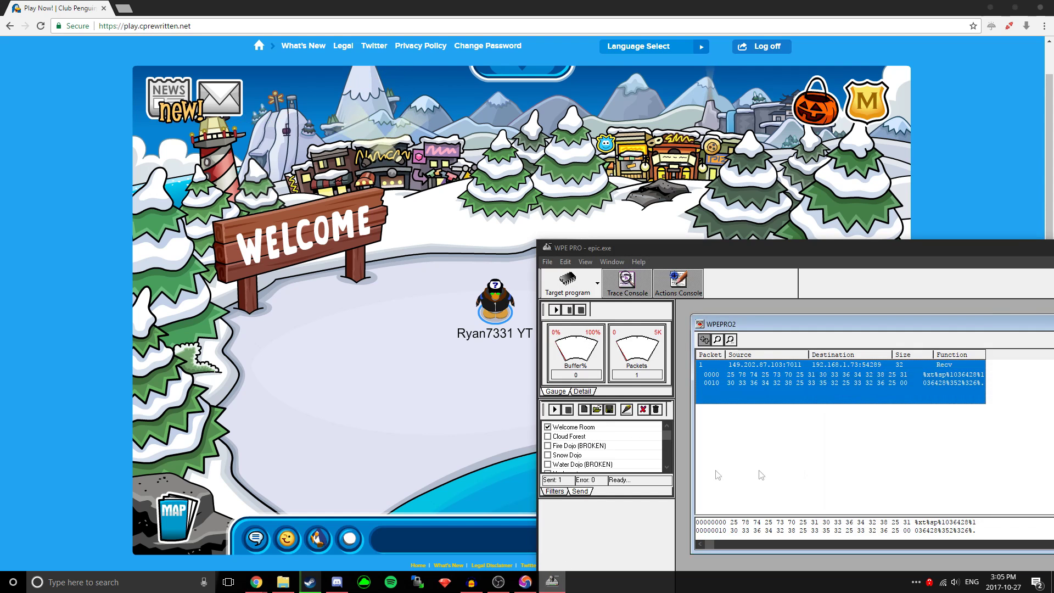
click(198, 514)
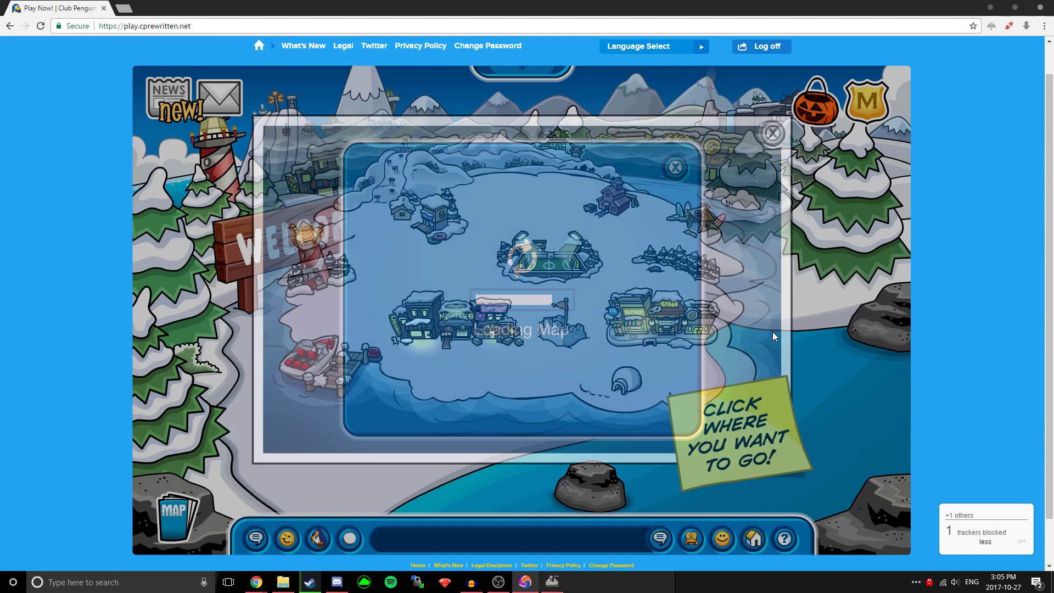
click(709, 231)
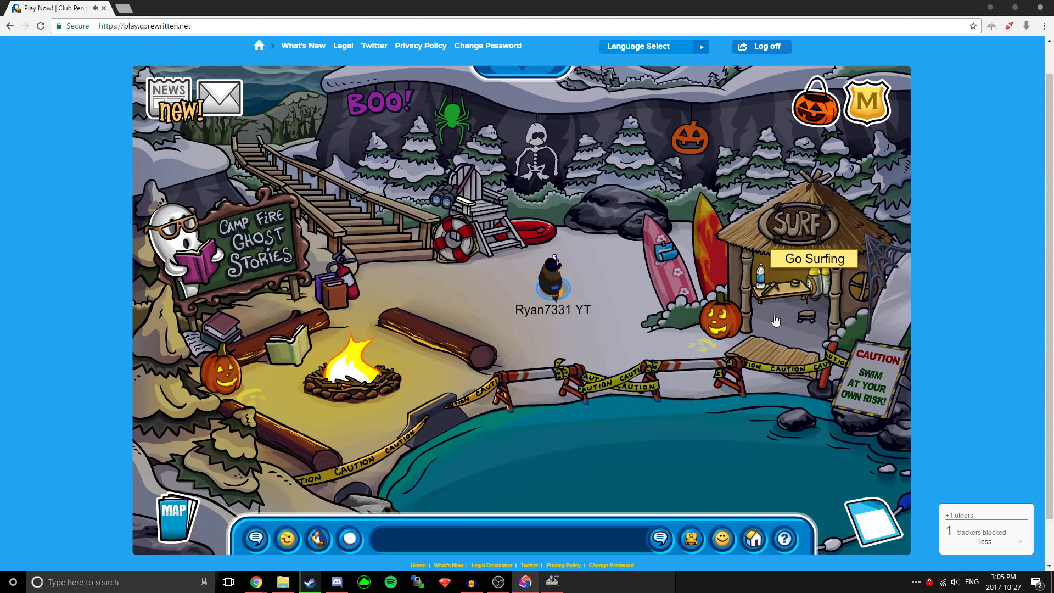
Step: Start Catchin' Waves from the surf hut and switch back to WPE PRO
click(775, 320)
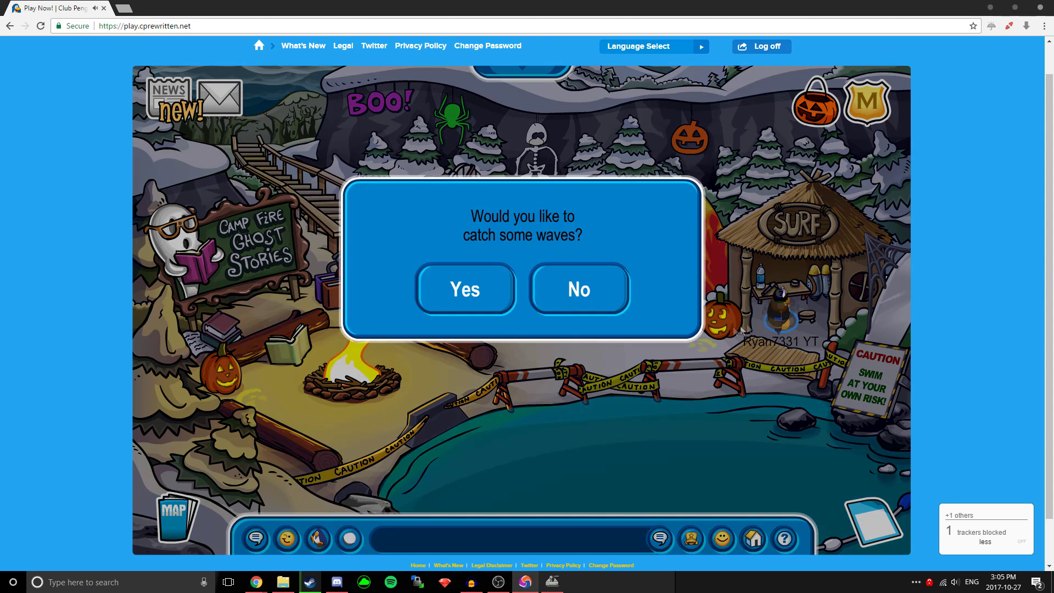
click(483, 297)
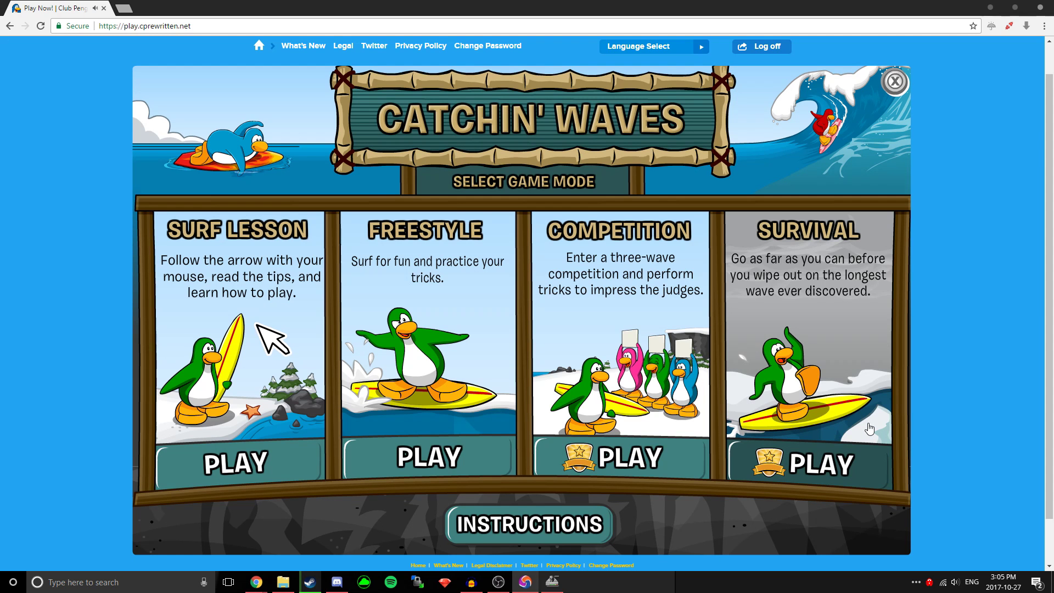
key(alt+Tab)
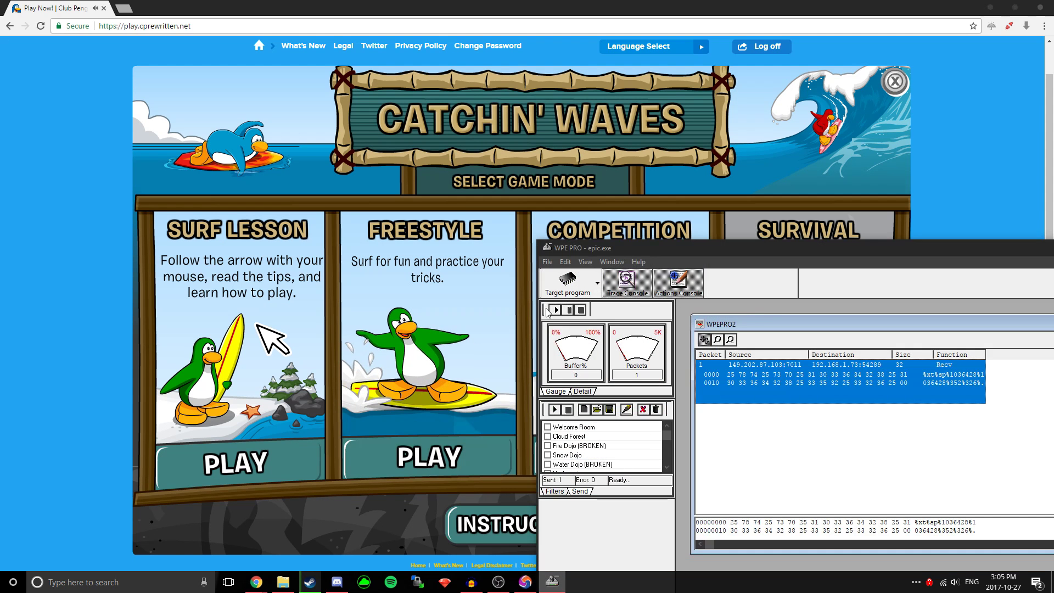
Step: Clear the old log and capture the coin-results packet by quitting Catchin' Waves
double_click(1009, 330)
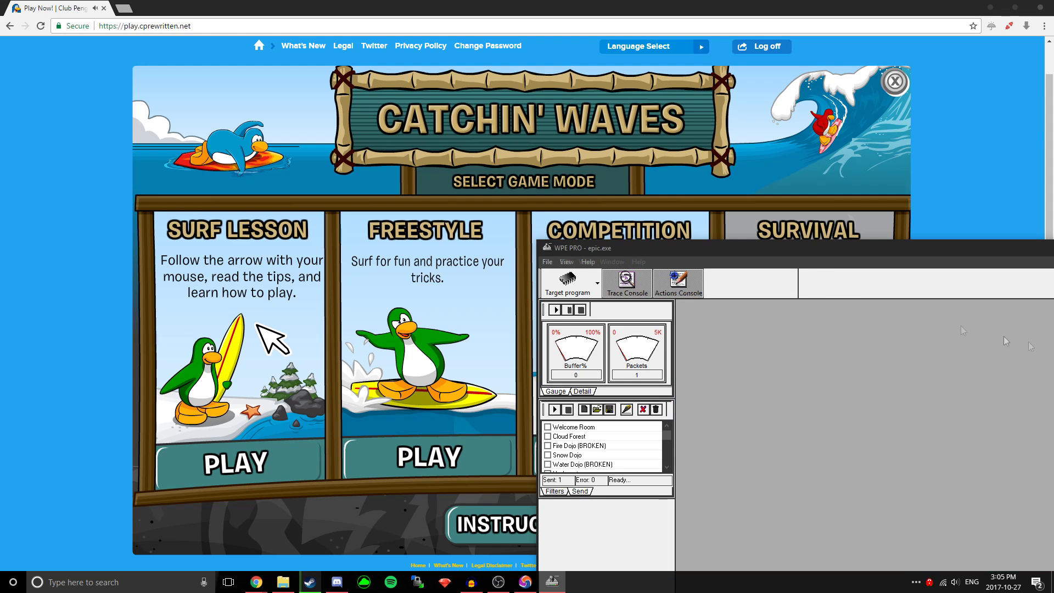
click(556, 310)
click(894, 83)
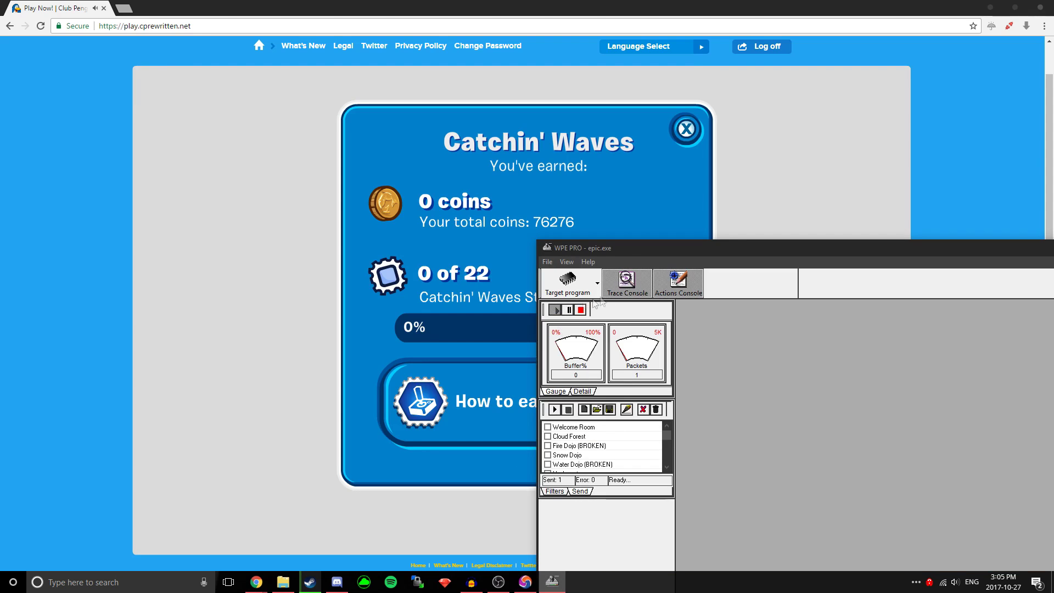
click(581, 310)
Step: Set the send list to the captured packet's socket id and tick Catchin Waves Money Hack
right_click(855, 401)
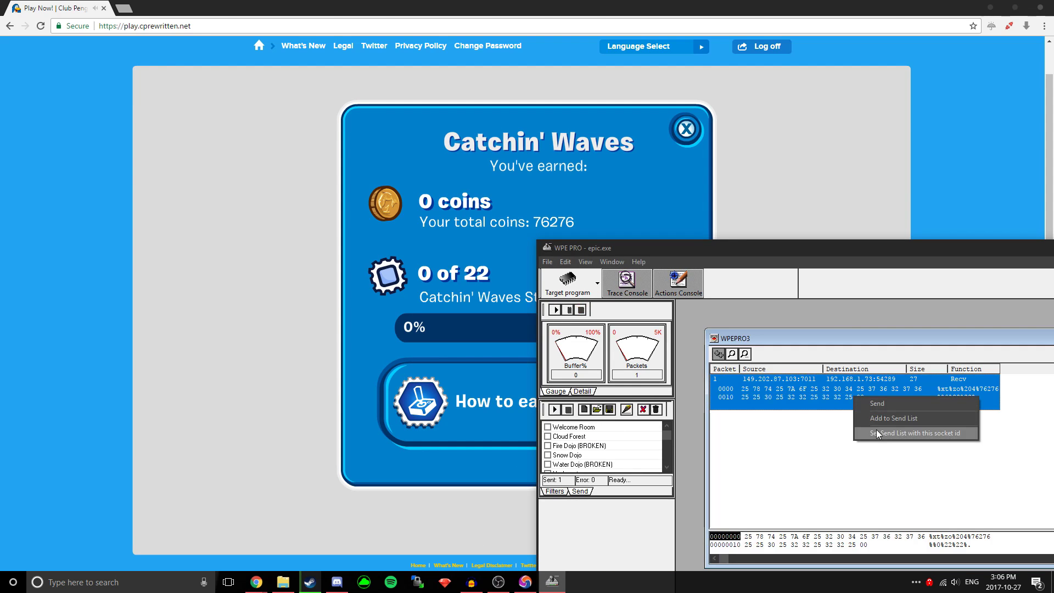
click(878, 434)
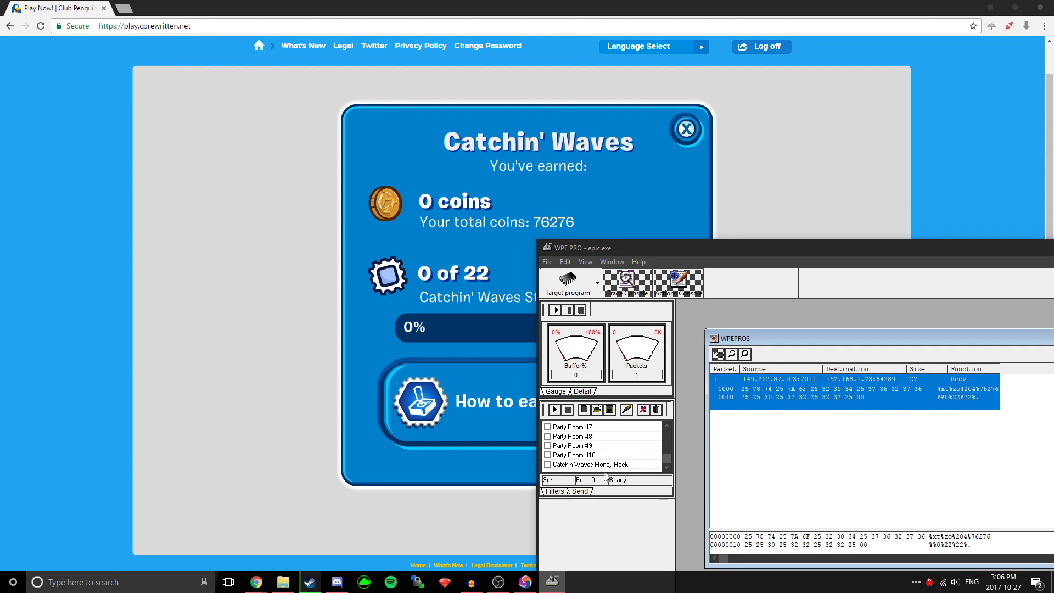
click(549, 465)
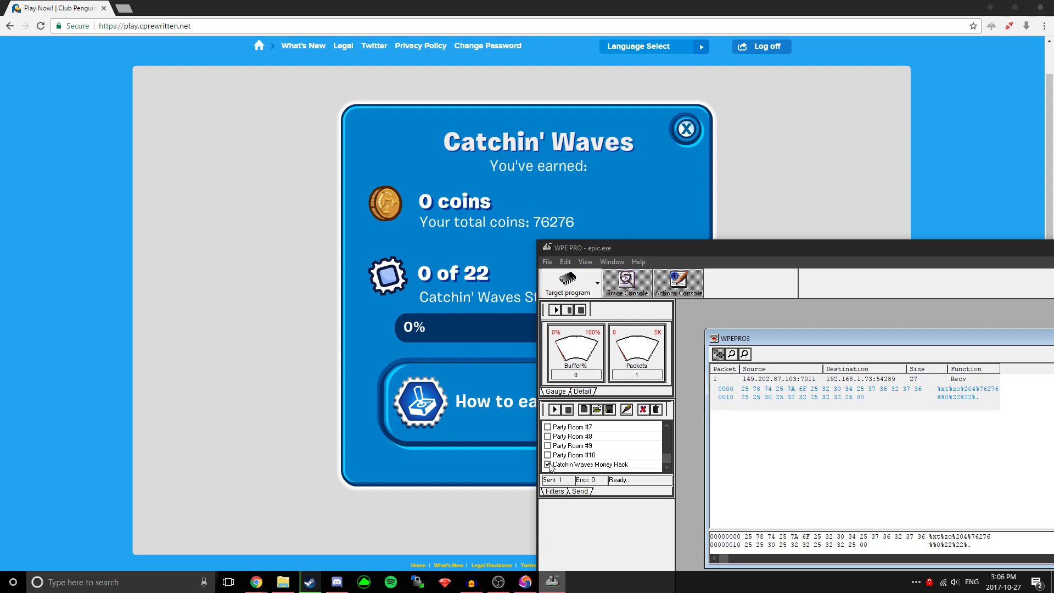
Step: Close the coin results and re-enter Catchin' Waves from the surf hut
click(687, 129)
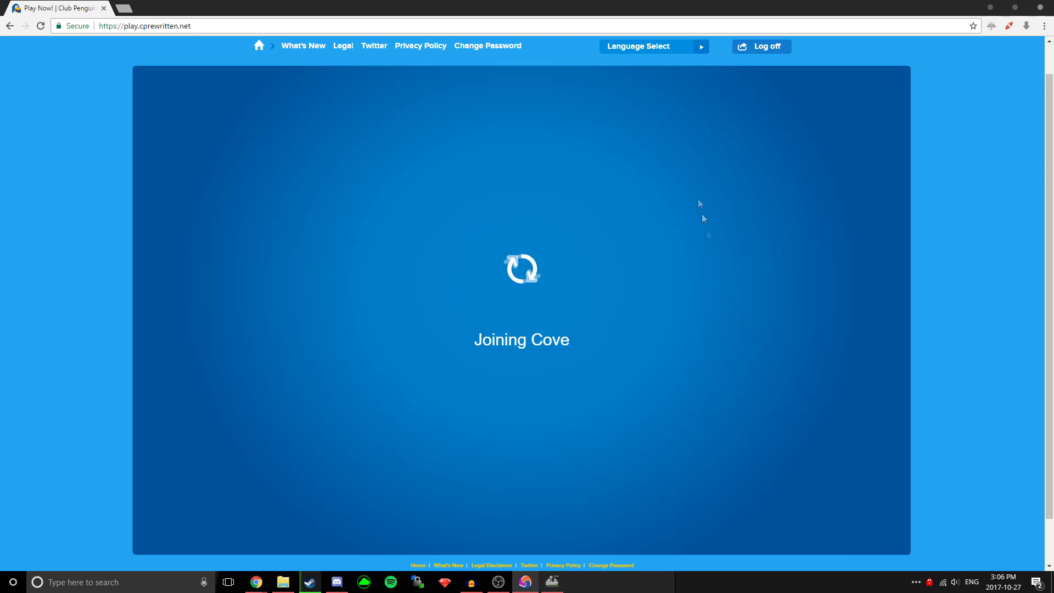
click(791, 330)
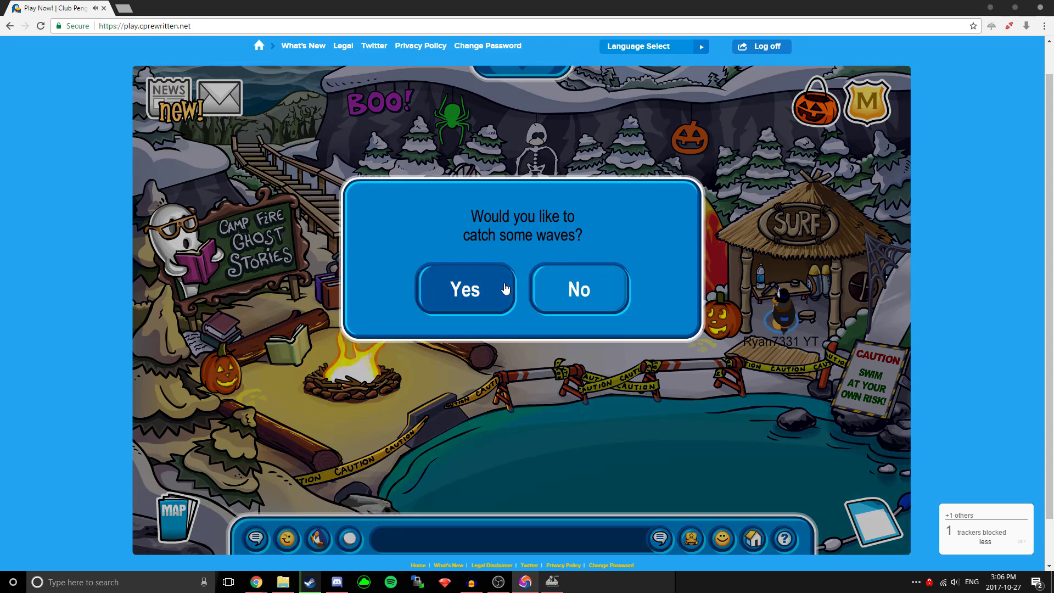
click(498, 287)
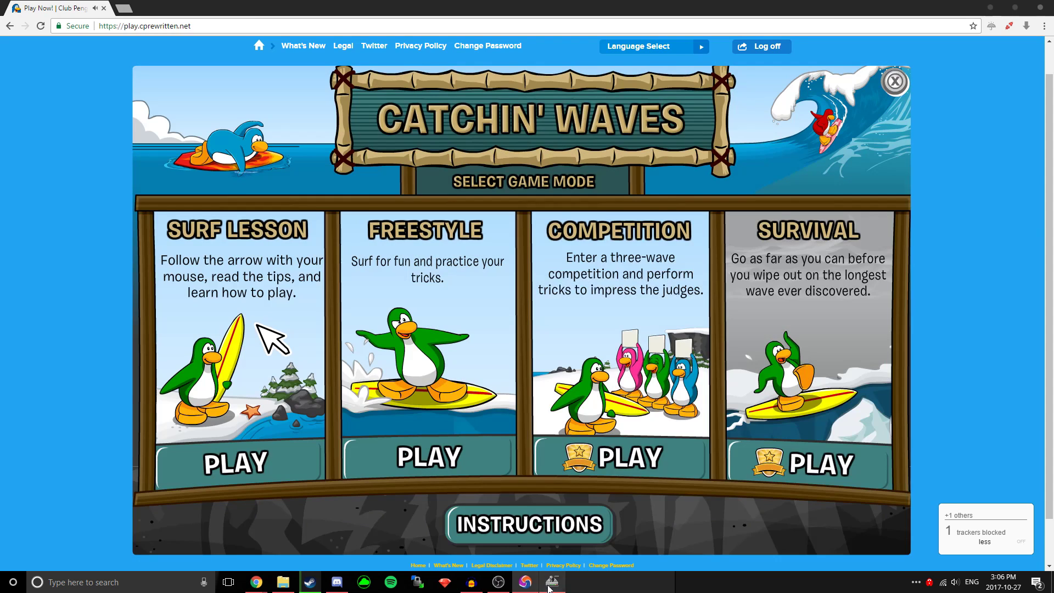
Step: Send the Catchin Waves Money Hack packet from WPE PRO's send settings
click(552, 583)
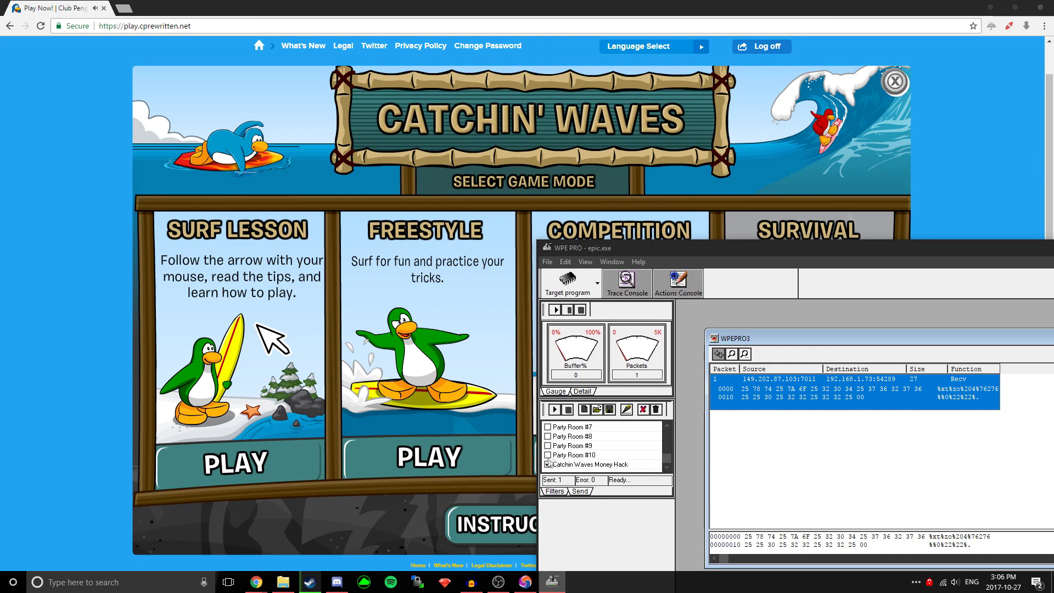
click(556, 411)
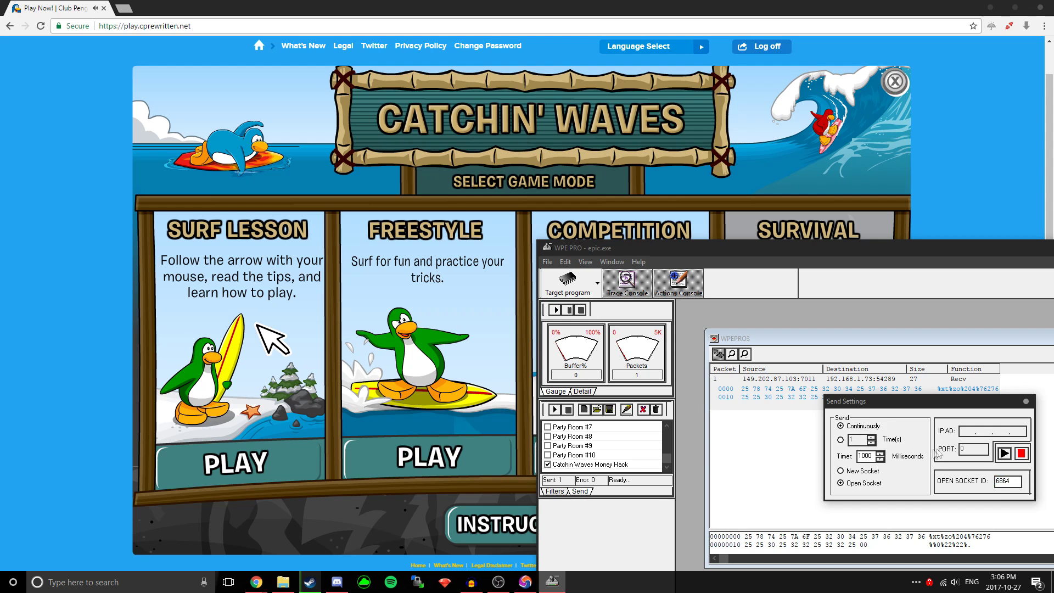
click(1010, 455)
Step: Collect a 9999-coin Catchin' Waves payout by entering and immediately leaving the surf hut game
click(935, 165)
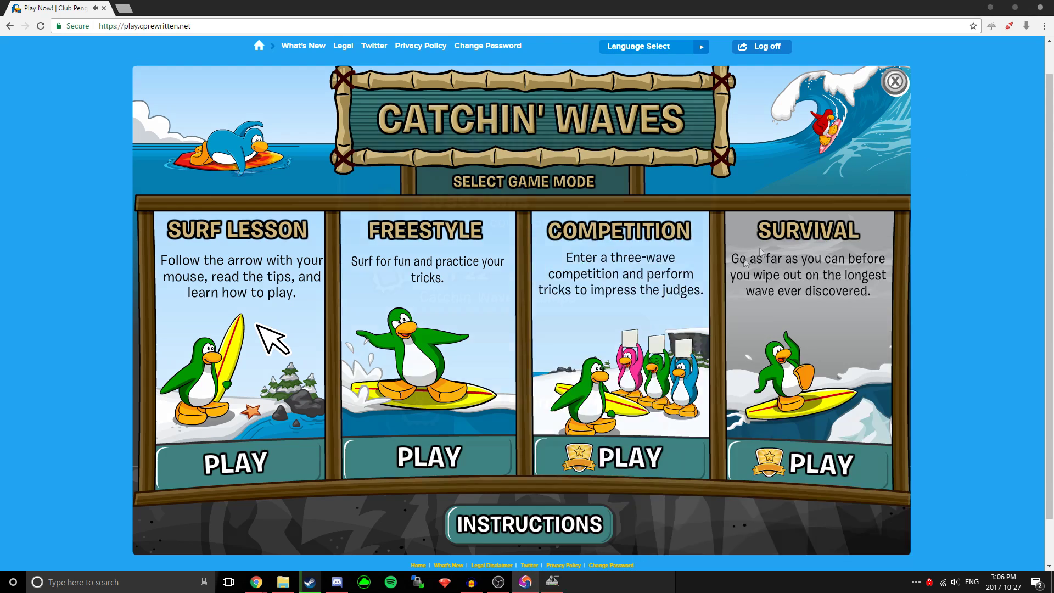
click(686, 130)
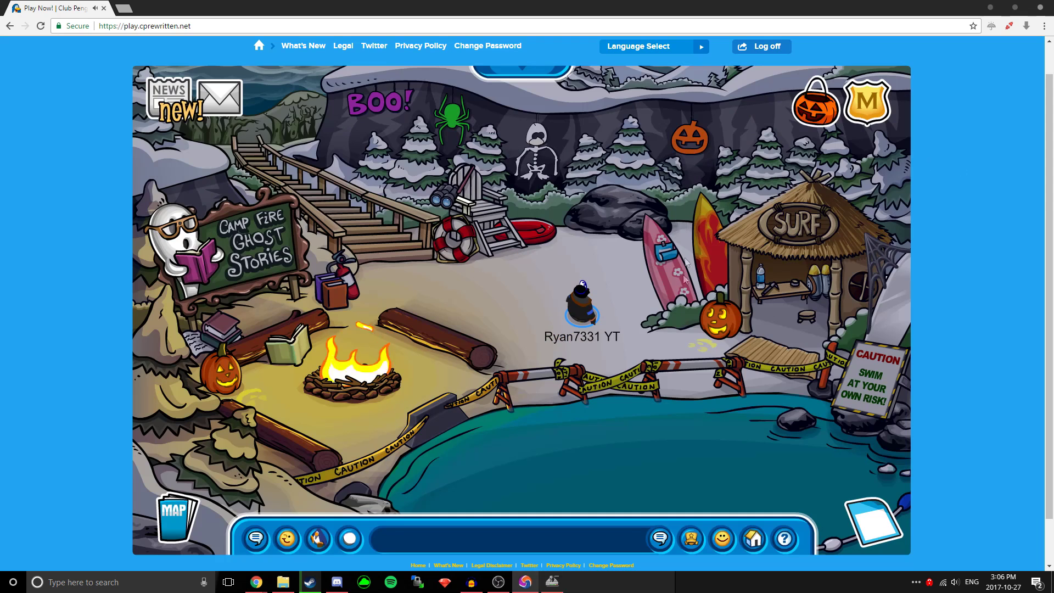
click(796, 339)
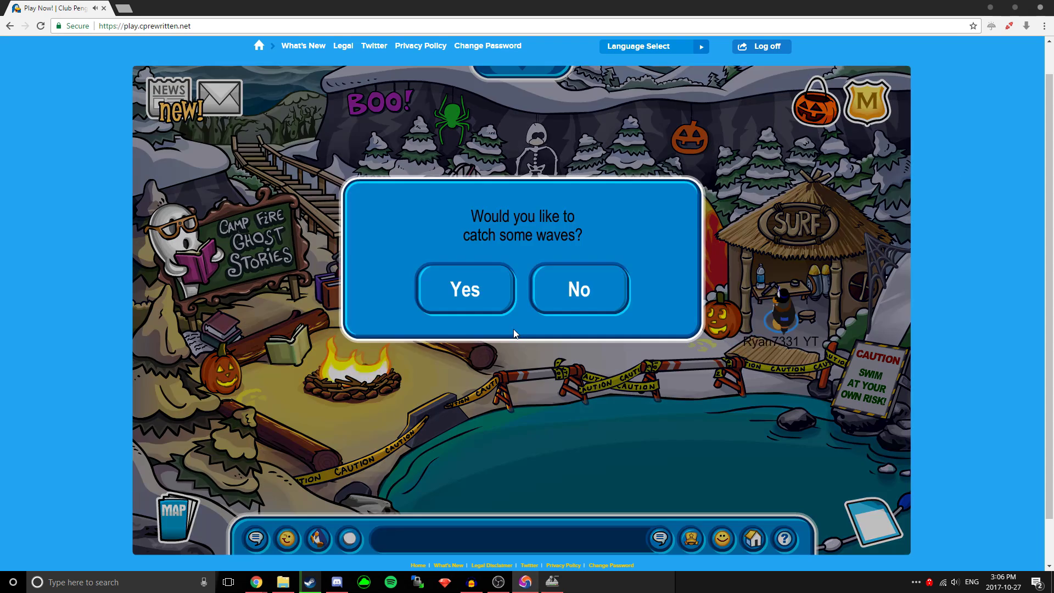
click(498, 301)
click(687, 130)
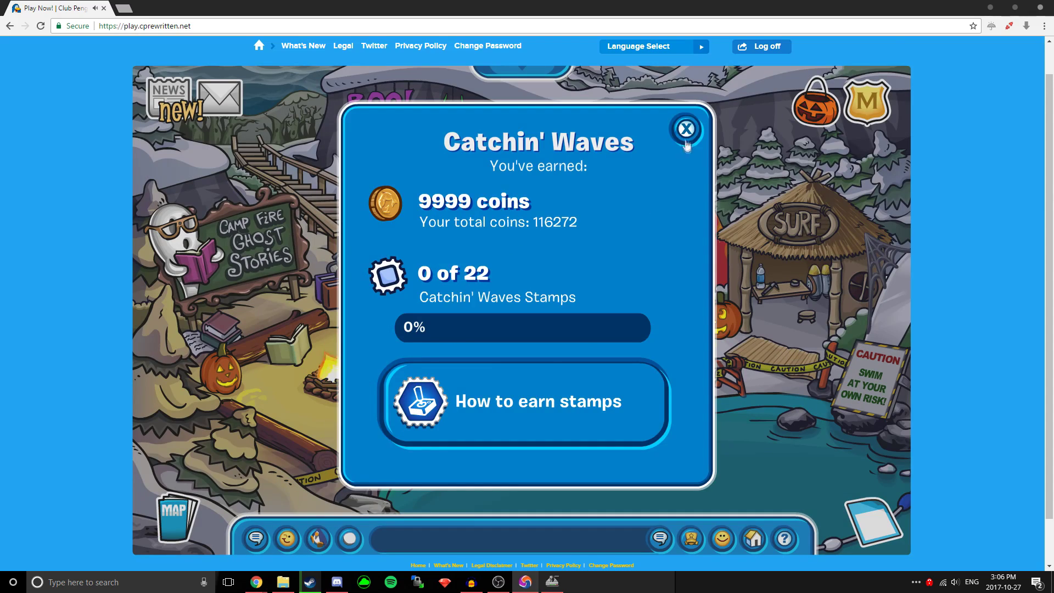
Step: Repeat the surf-hut enter-and-exit cycle twice more to stack further 9999-coin payouts
click(687, 135)
click(800, 339)
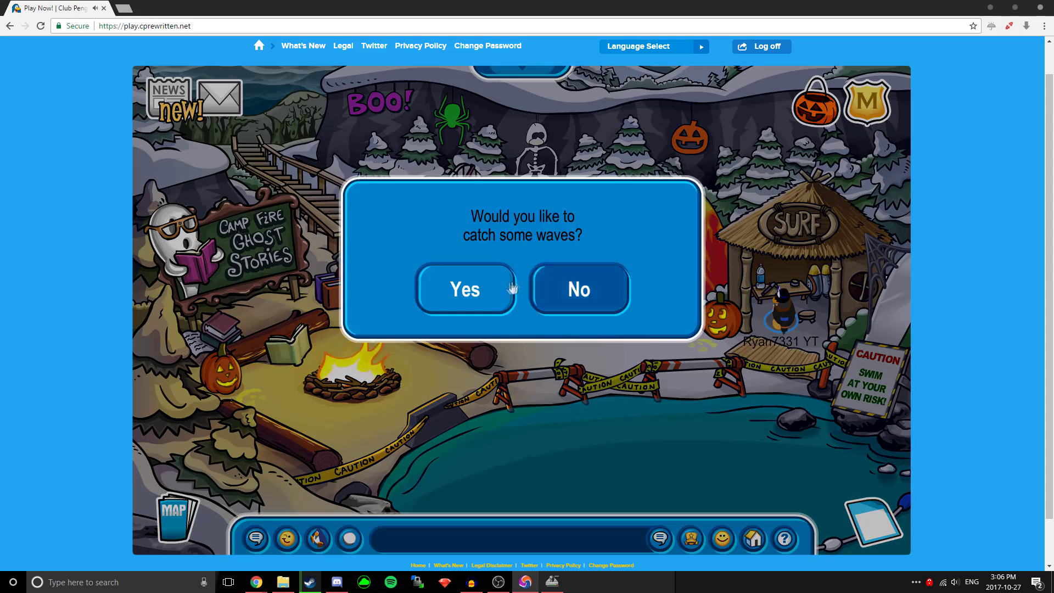
click(464, 288)
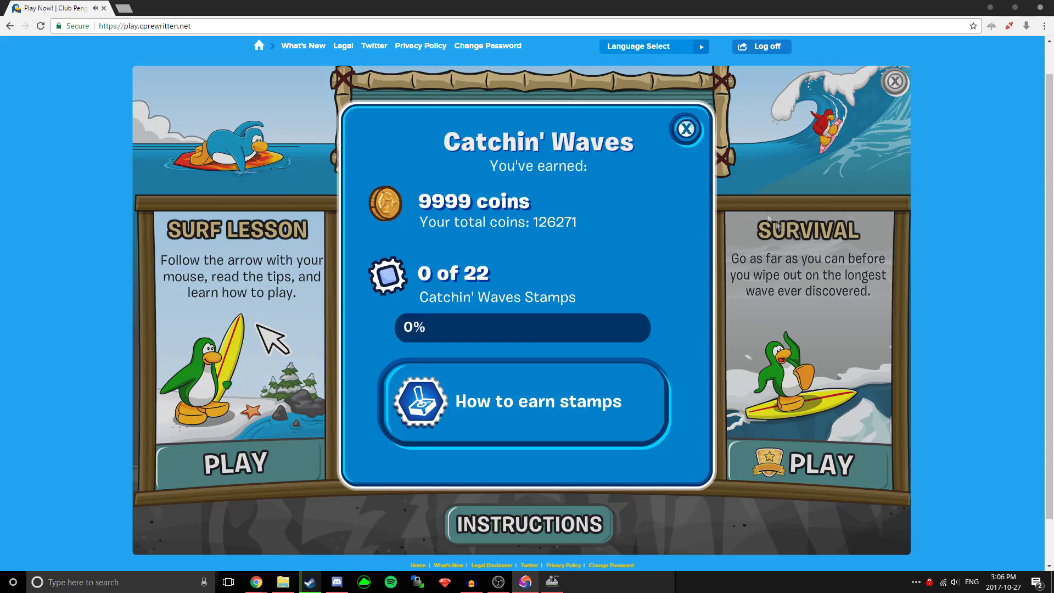
click(677, 131)
click(733, 363)
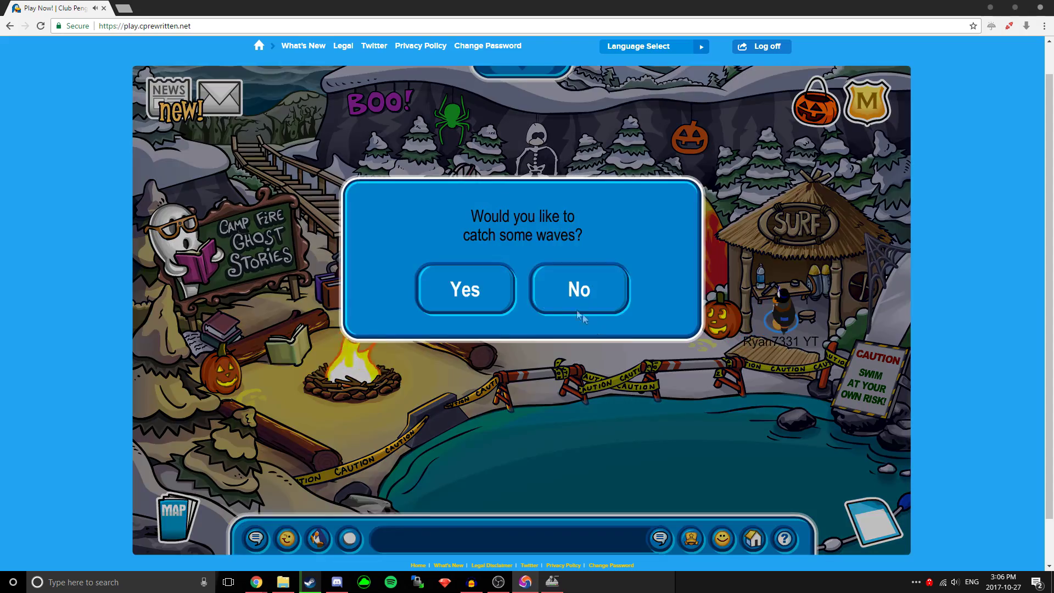
click(465, 289)
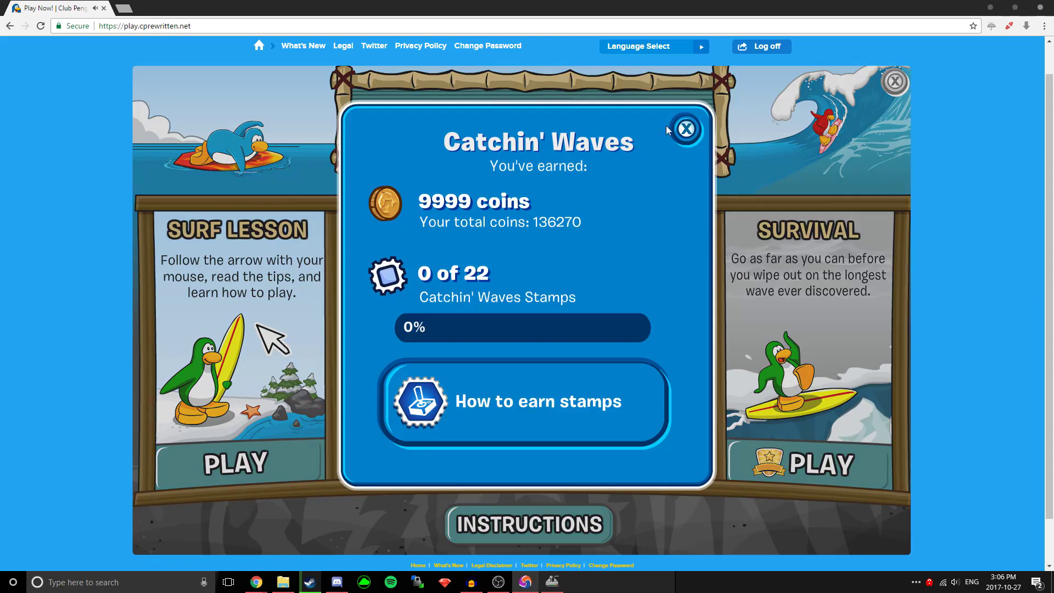
Step: Dismiss the stacked coin popups and run one more payout cycle, raising the total to 156268 coins
click(670, 130)
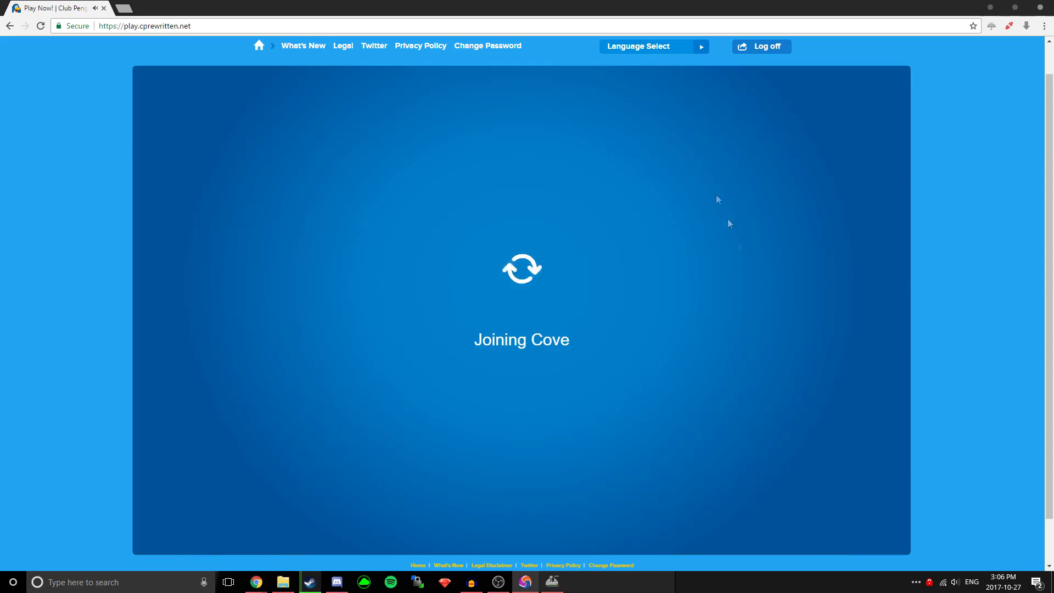
click(687, 130)
click(733, 345)
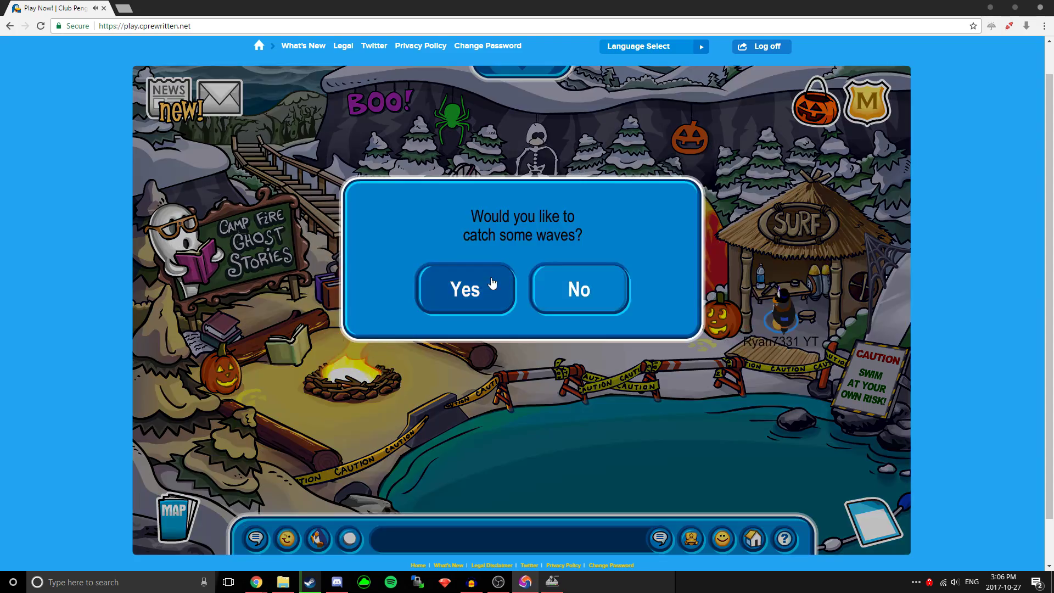
click(492, 284)
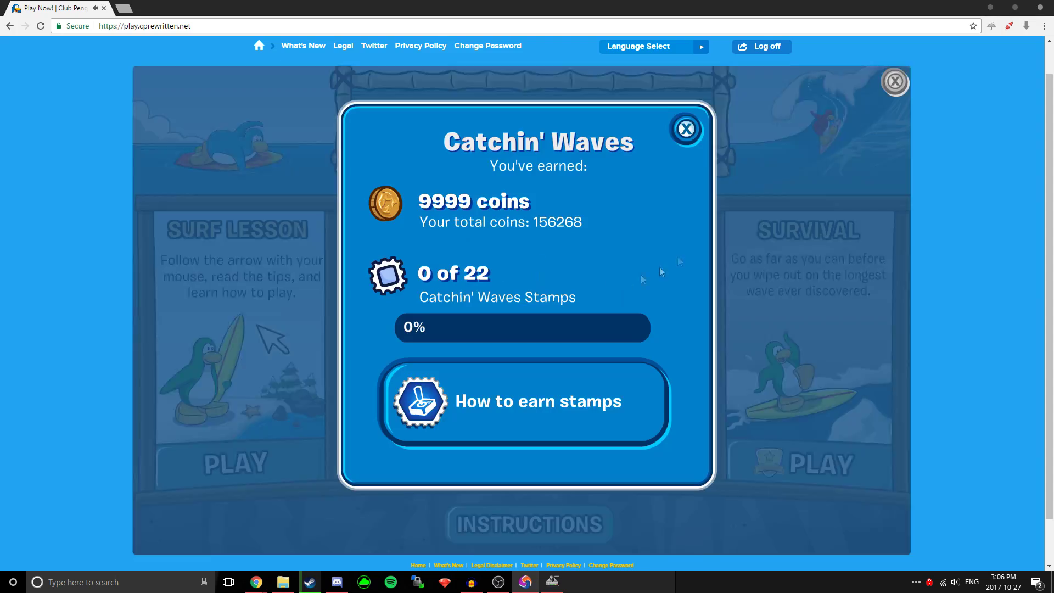
click(683, 129)
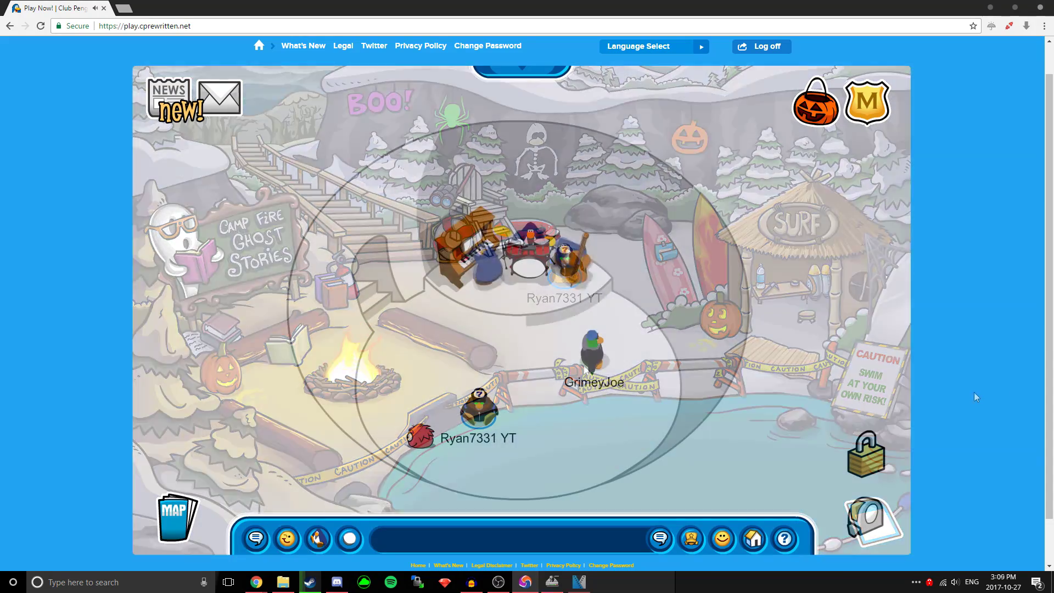